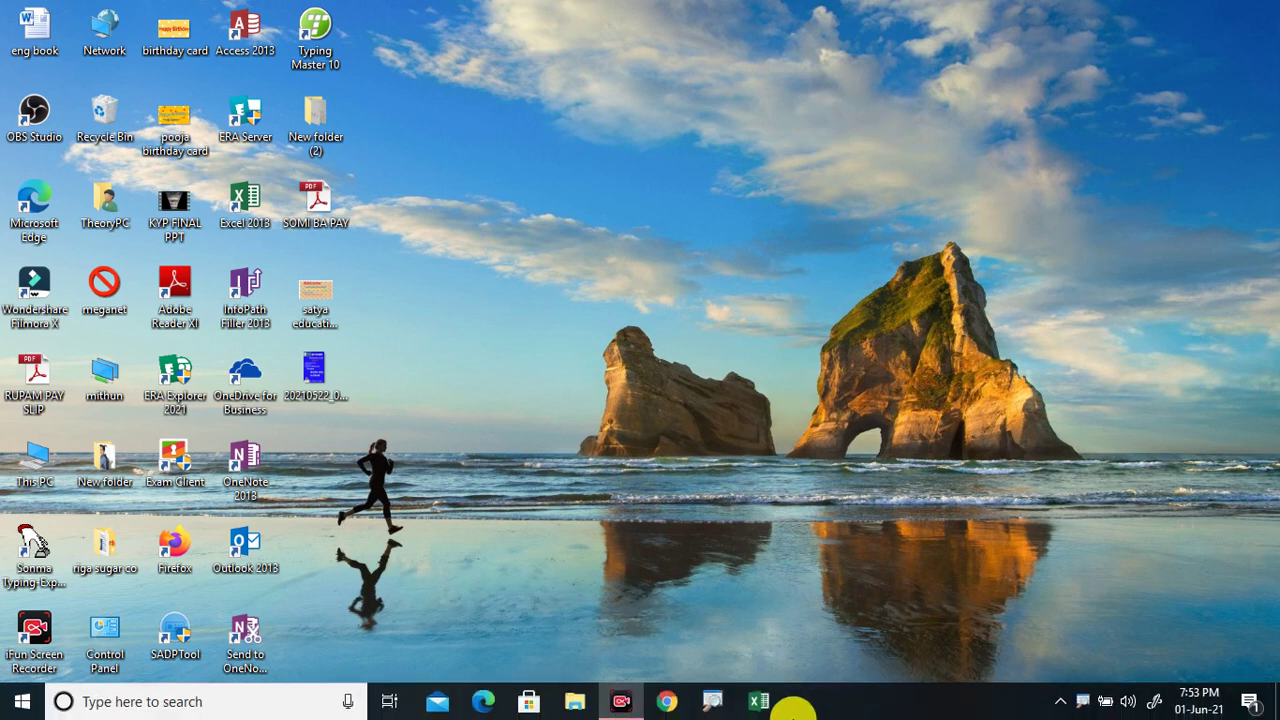
Step: Launch Excel 2013 from the taskbar and start a blank workbook, Book1
{"action": "left_click", "coordinate": [765, 703]}
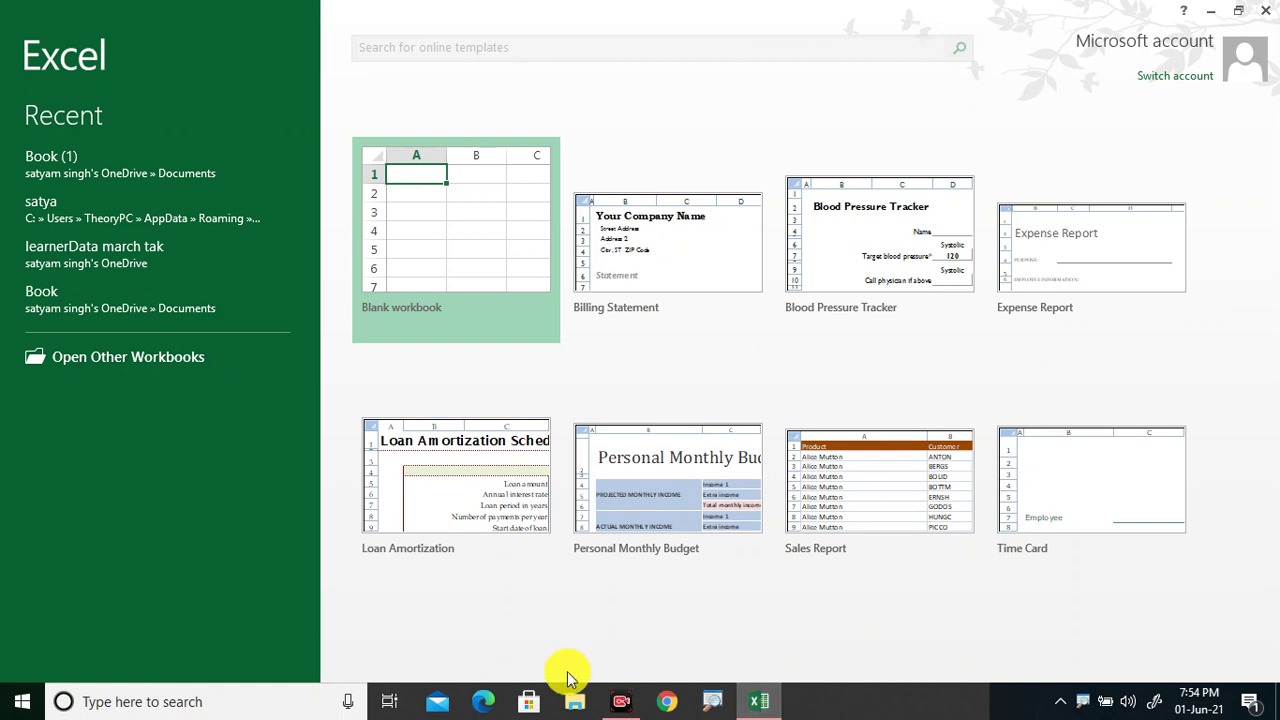
{"action": "left_click", "coordinate": [443, 272]}
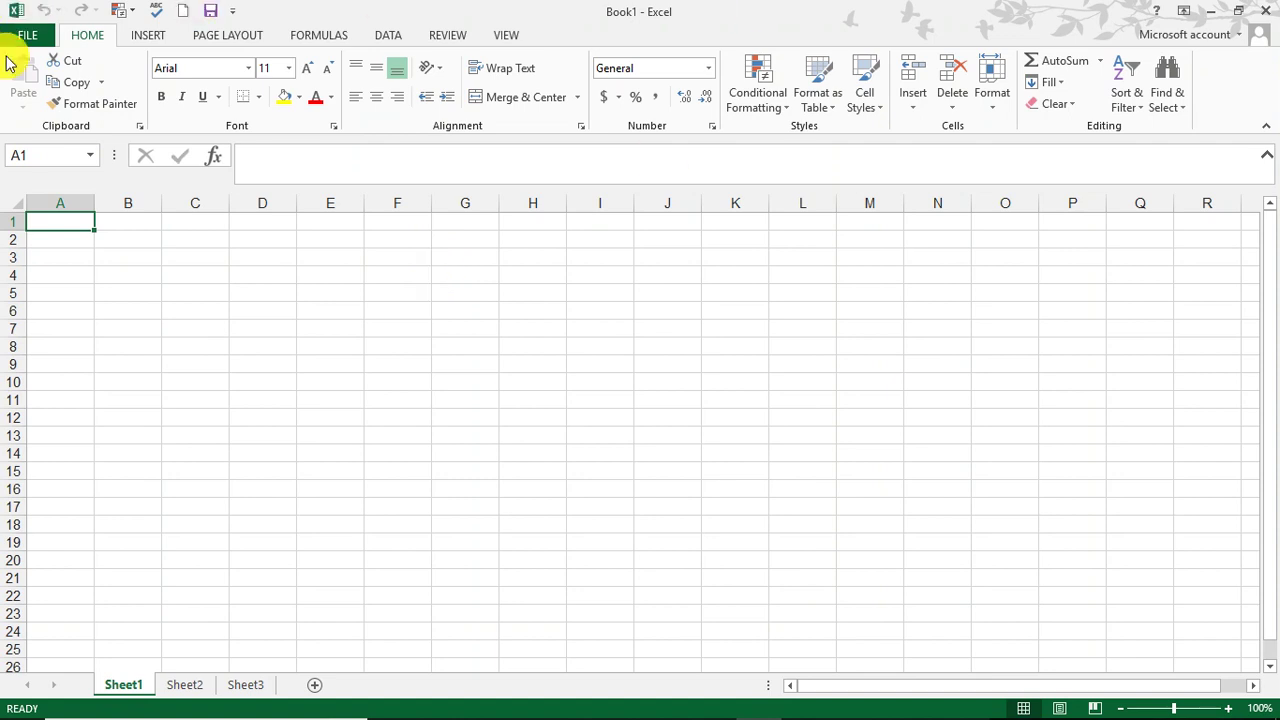
{"action": "left_click", "coordinate": [12, 37]}
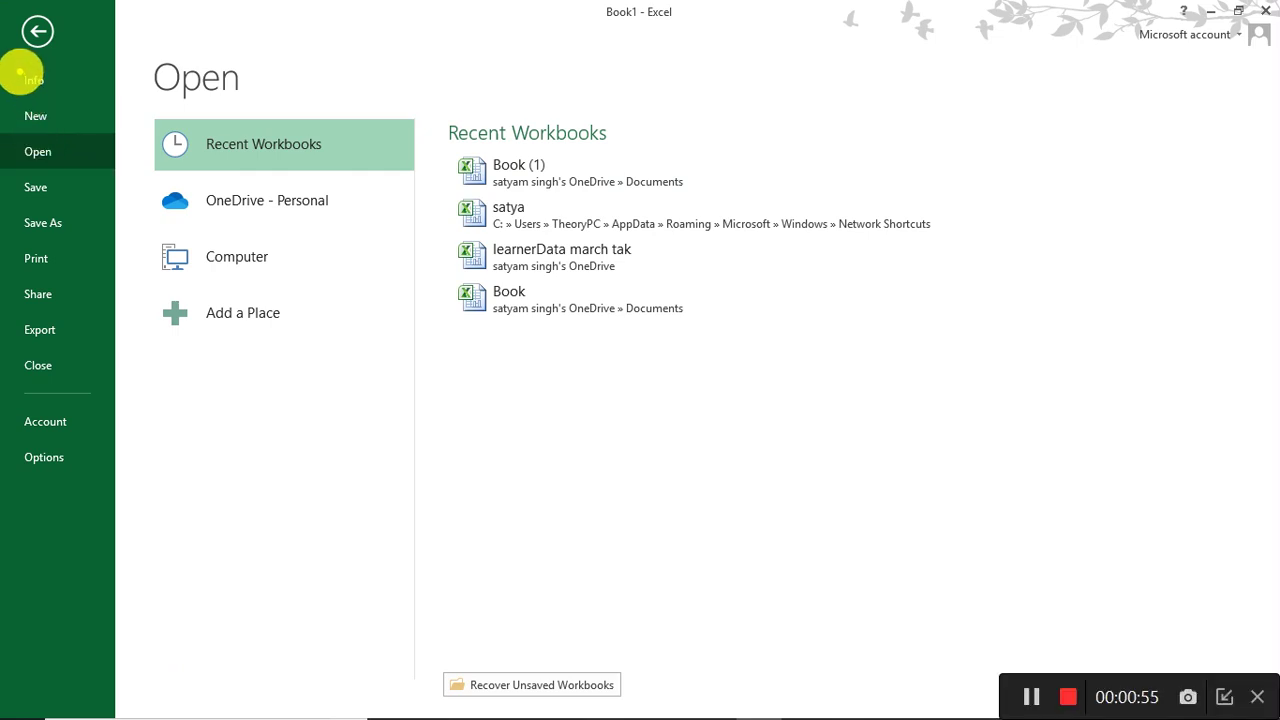
{"action": "left_click_drag", "start_coordinate": [18, 70], "coordinate": [77, 380]}
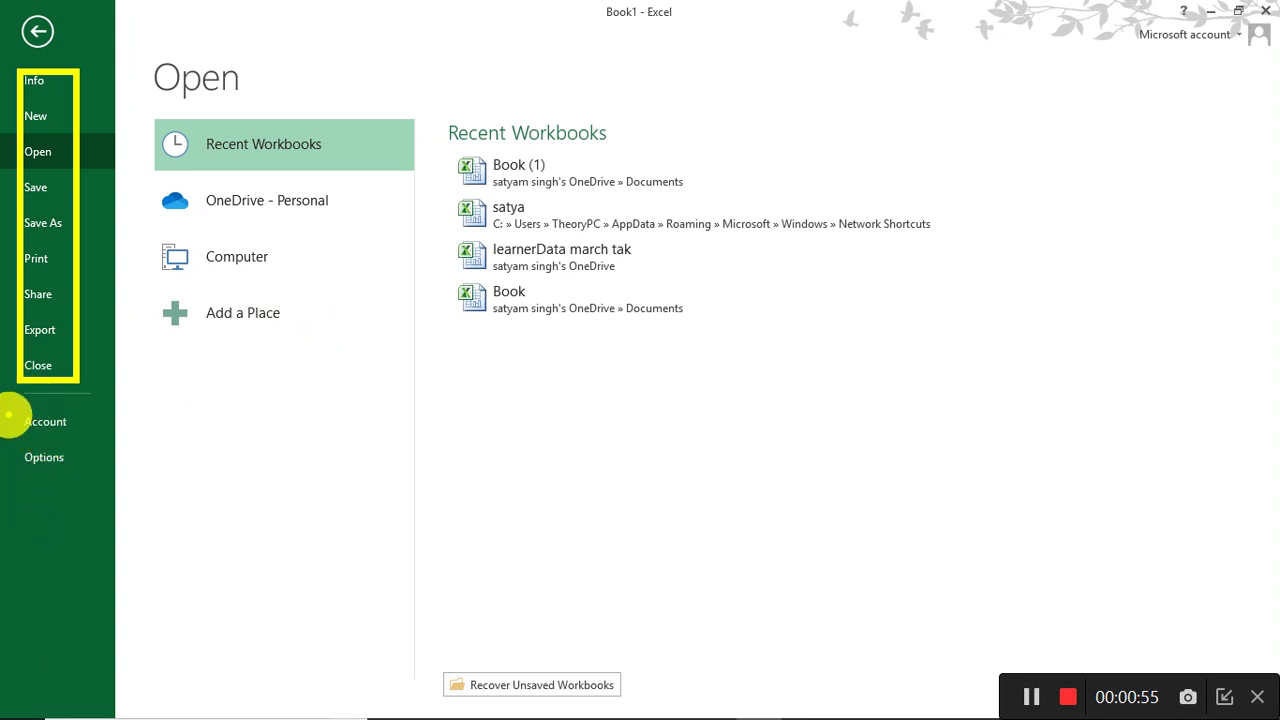
{"action": "left_click_drag", "start_coordinate": [12, 405], "coordinate": [92, 493]}
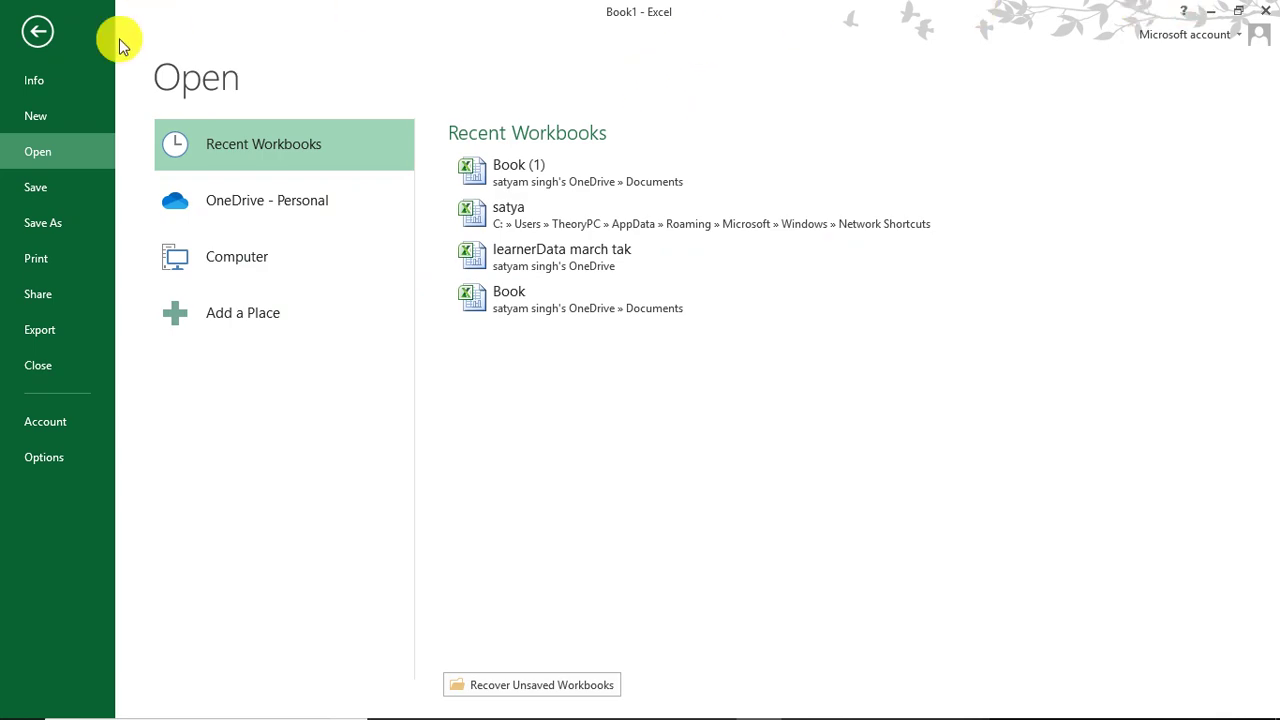
{"action": "left_click", "coordinate": [25, 40]}
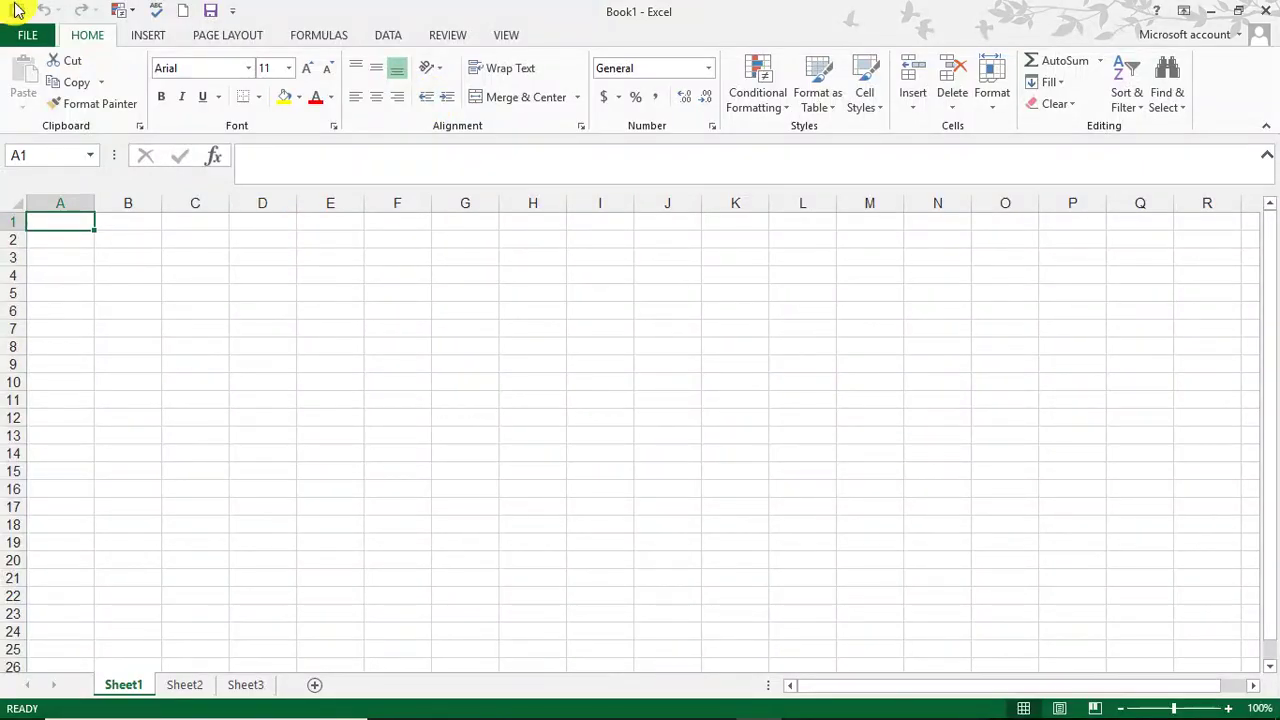
Step: Choose Protect Current Sheet under Protect Workbook on the Info page for Sheet1
{"action": "left_click", "coordinate": [27, 38]}
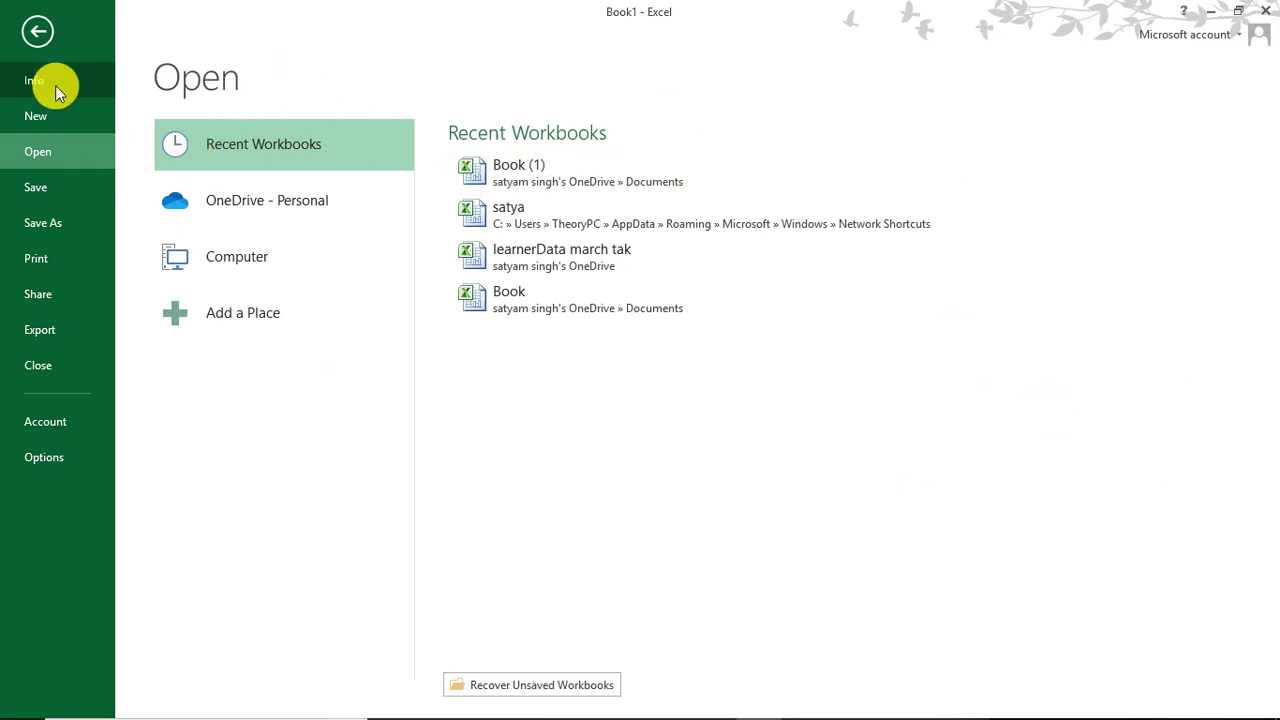
{"action": "left_click", "coordinate": [55, 84]}
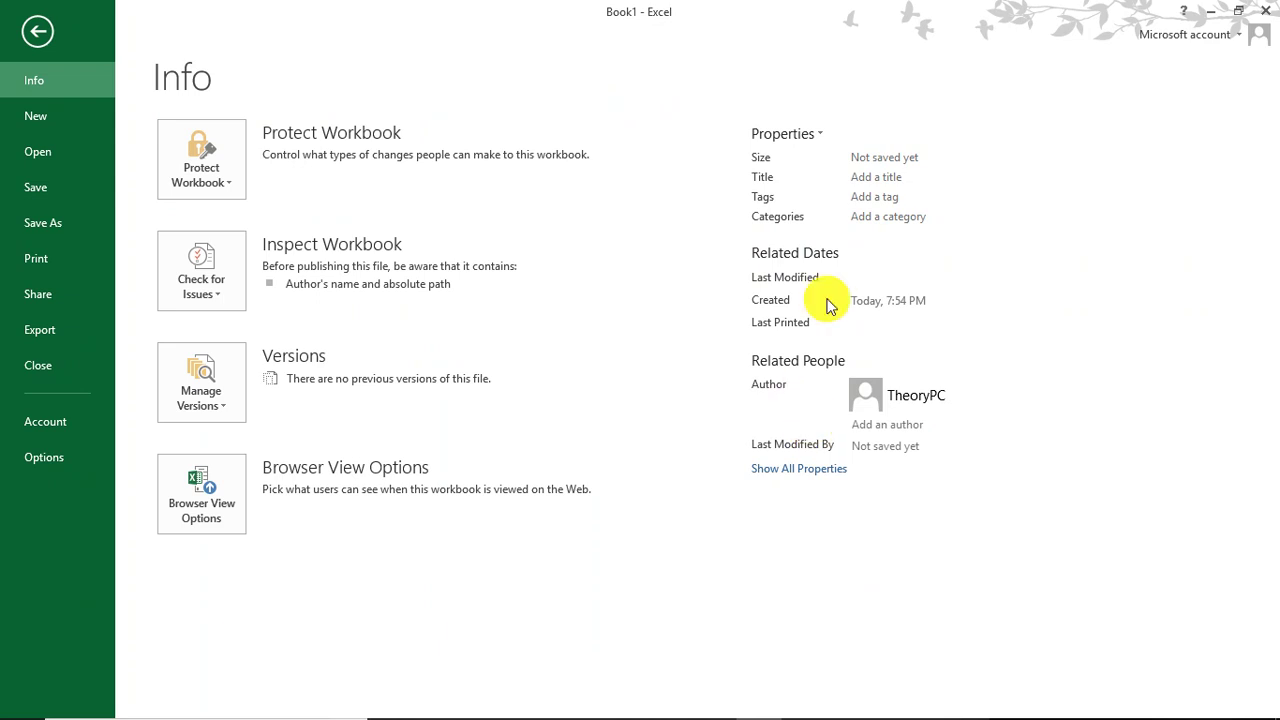
{"action": "left_click", "coordinate": [222, 176]}
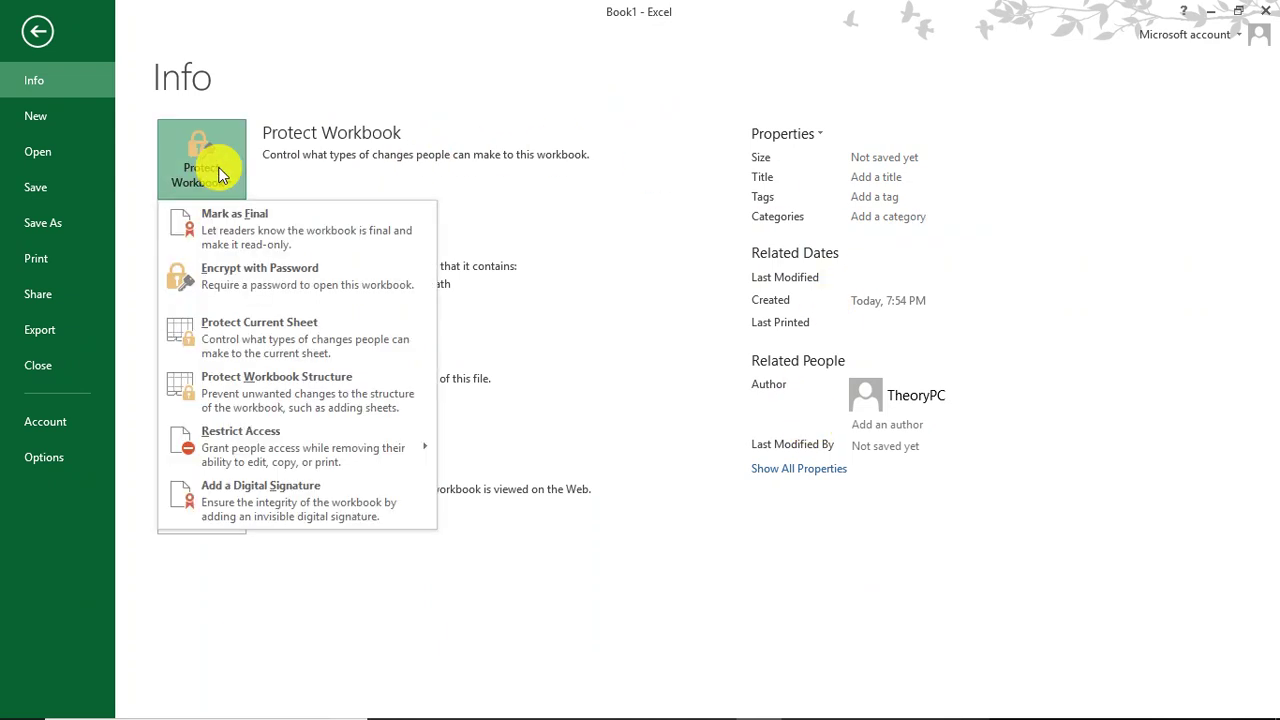
{"action": "left_click", "coordinate": [318, 358]}
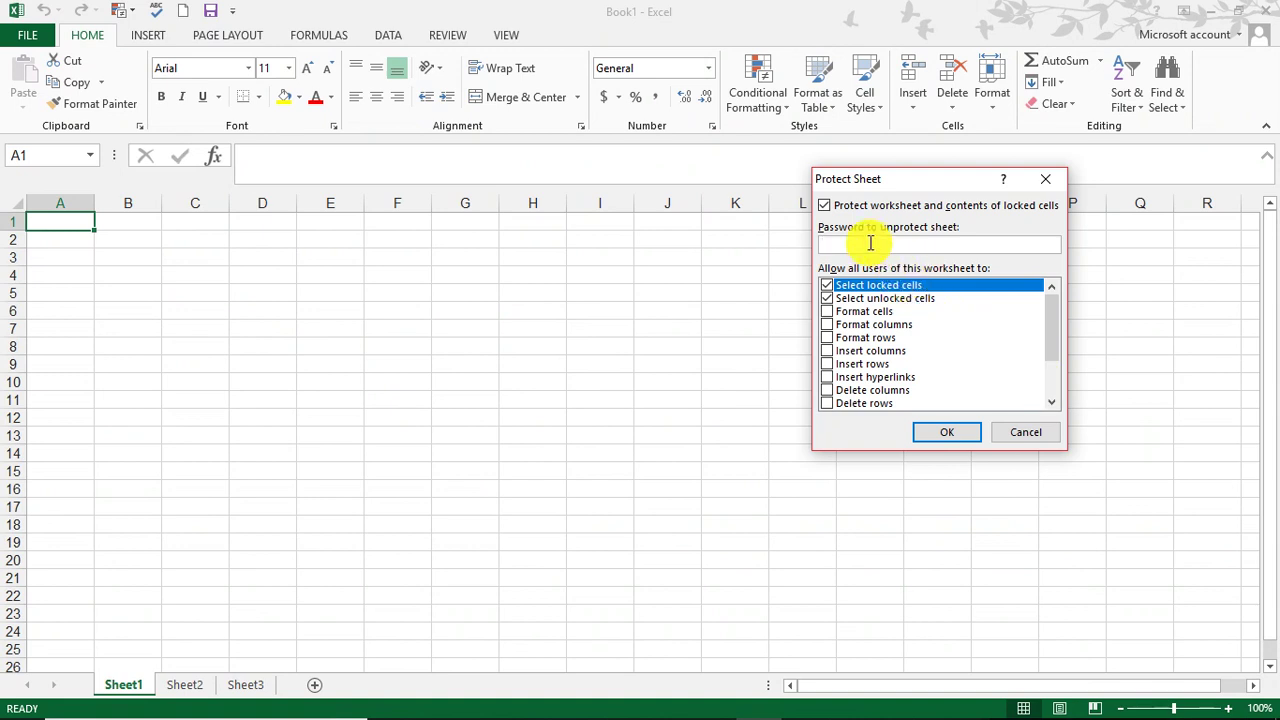
Step: Protect Sheet1 with a password entered twice, then try editing cell I7 to trigger the warning
{"action": "type", "text": "12345"}
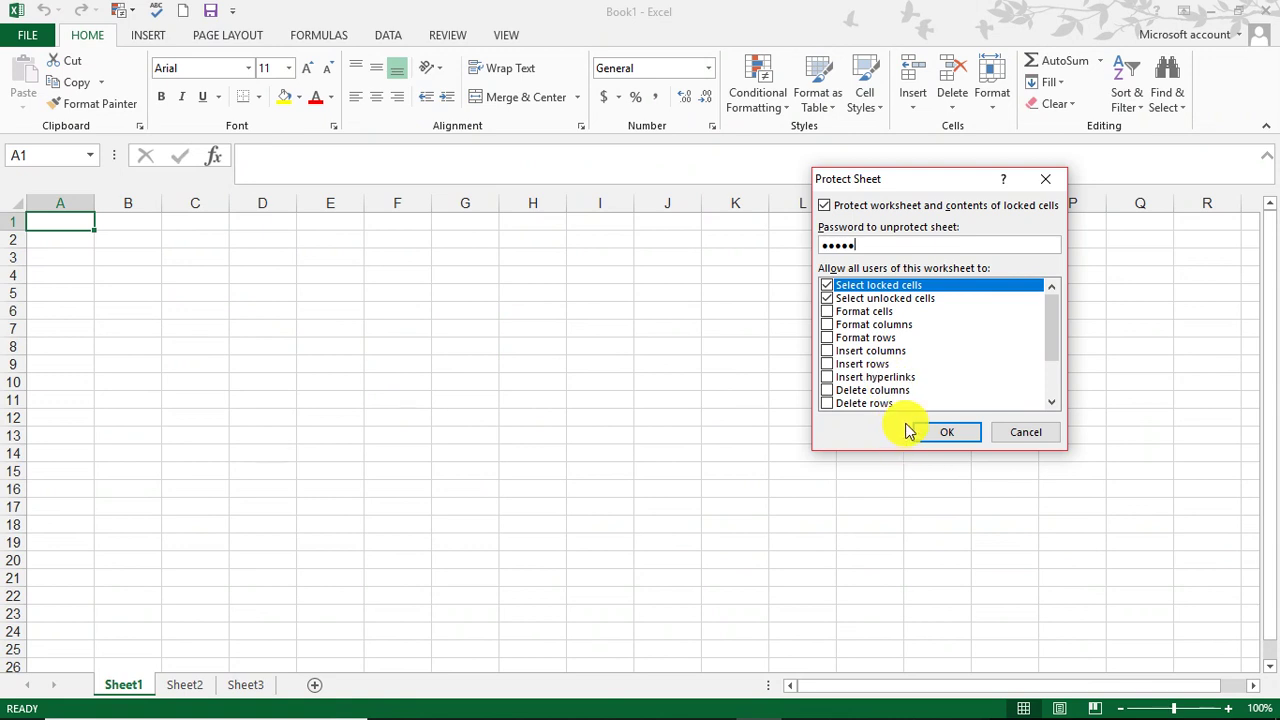
{"action": "left_click", "coordinate": [947, 431]}
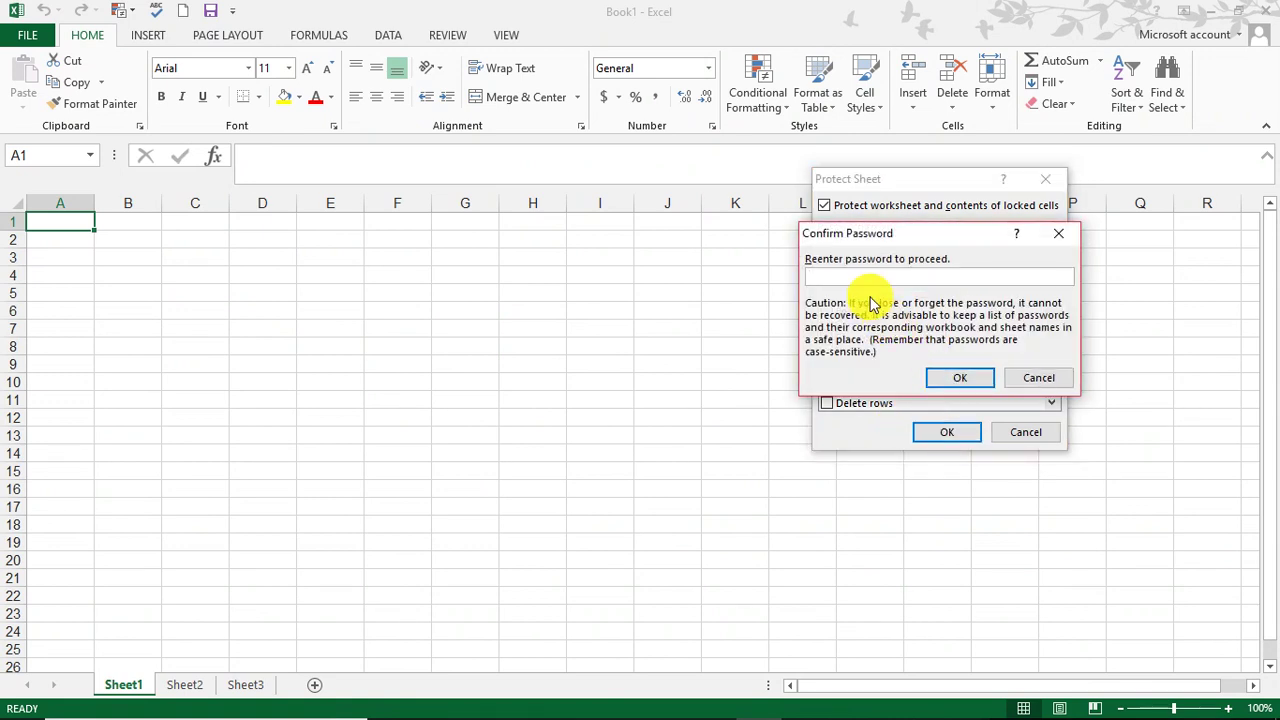
{"action": "type", "text": "12345"}
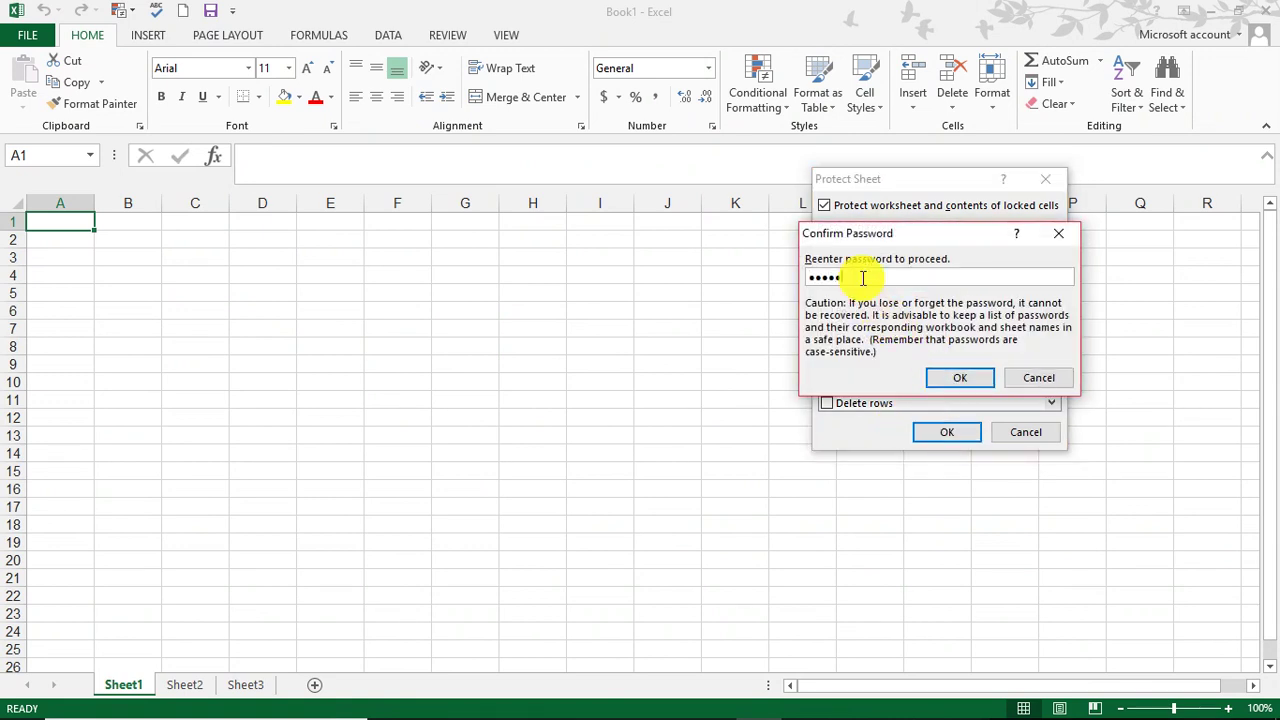
{"action": "left_click", "coordinate": [946, 377]}
{"action": "left_click_drag", "start_coordinate": [580, 342], "coordinate": [581, 337]}
{"action": "double_click", "coordinate": [580, 341]}
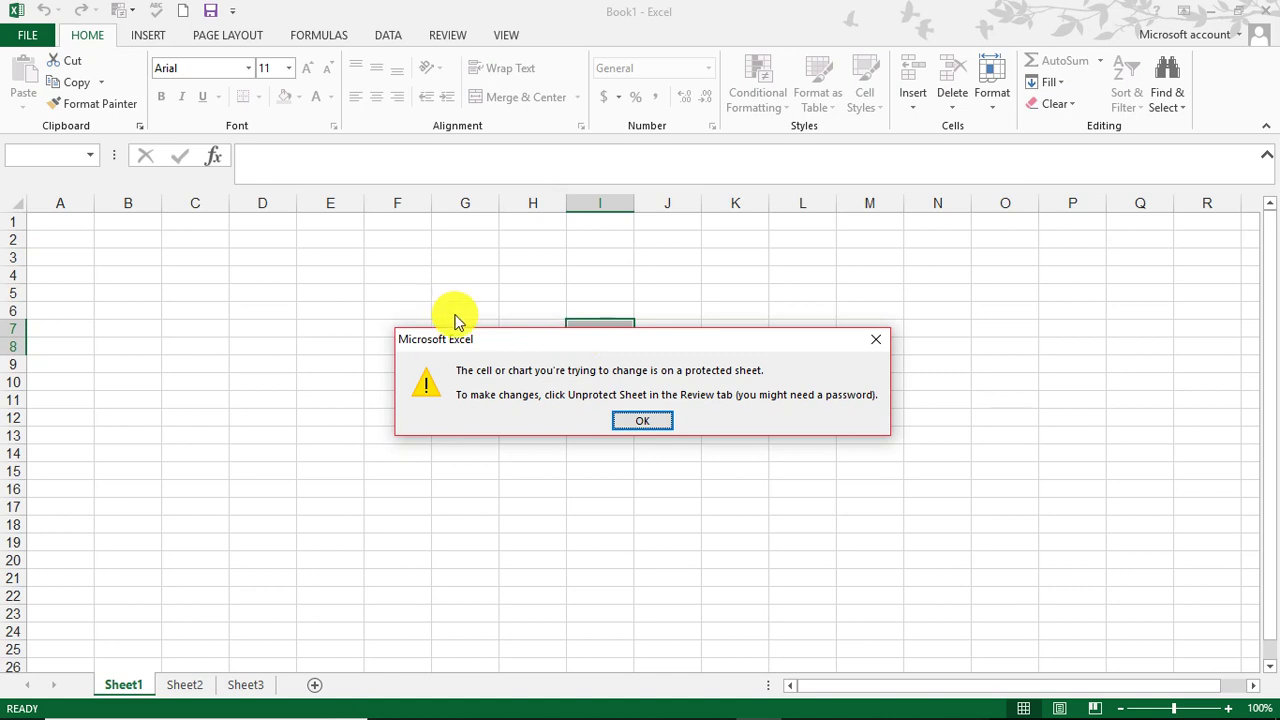
Step: Dismiss the warning, unprotect Sheet1 from the Info page with its password, and return to the sheet
{"action": "left_click", "coordinate": [636, 424]}
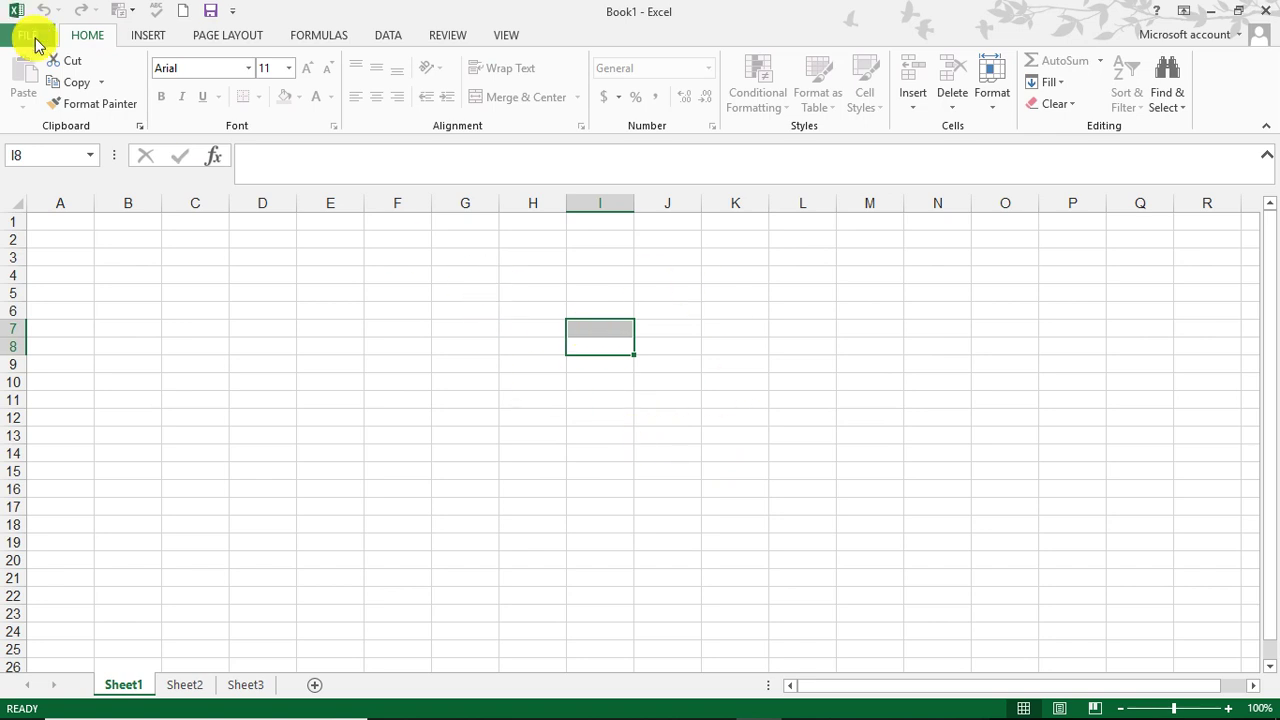
{"action": "left_click", "coordinate": [28, 35]}
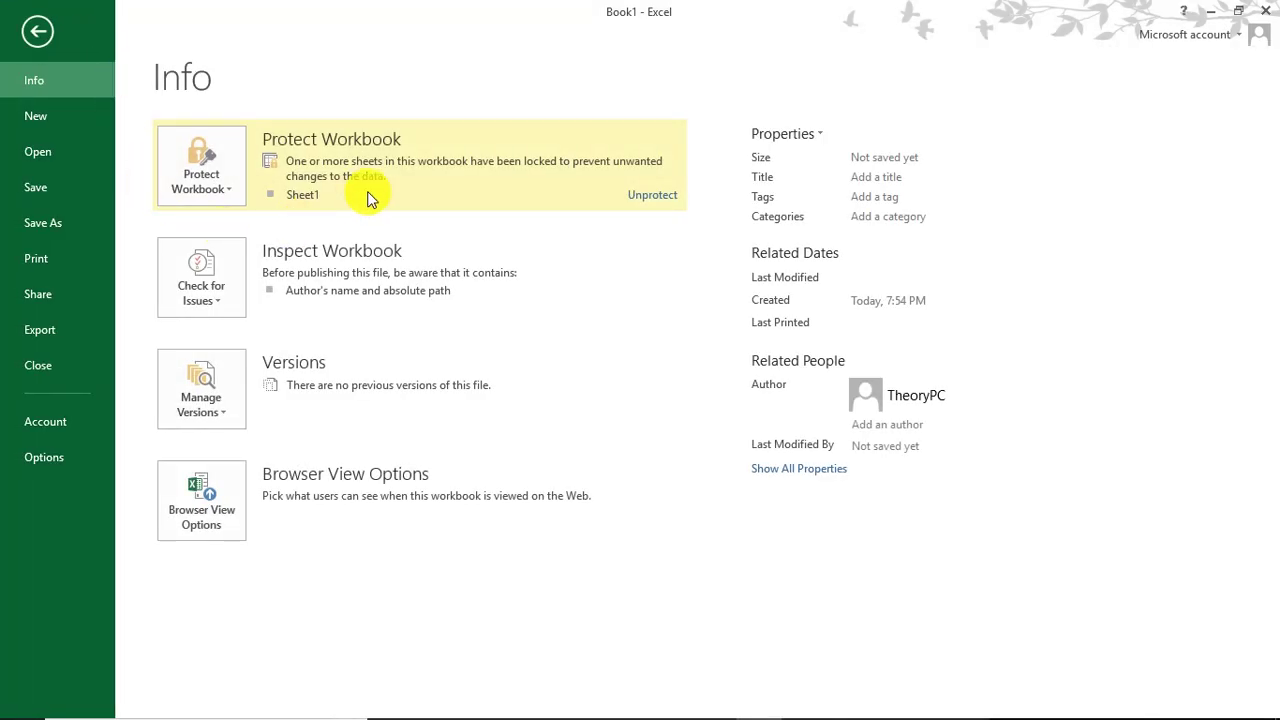
{"action": "left_click", "coordinate": [652, 195]}
{"action": "type", "text": "•••••"}
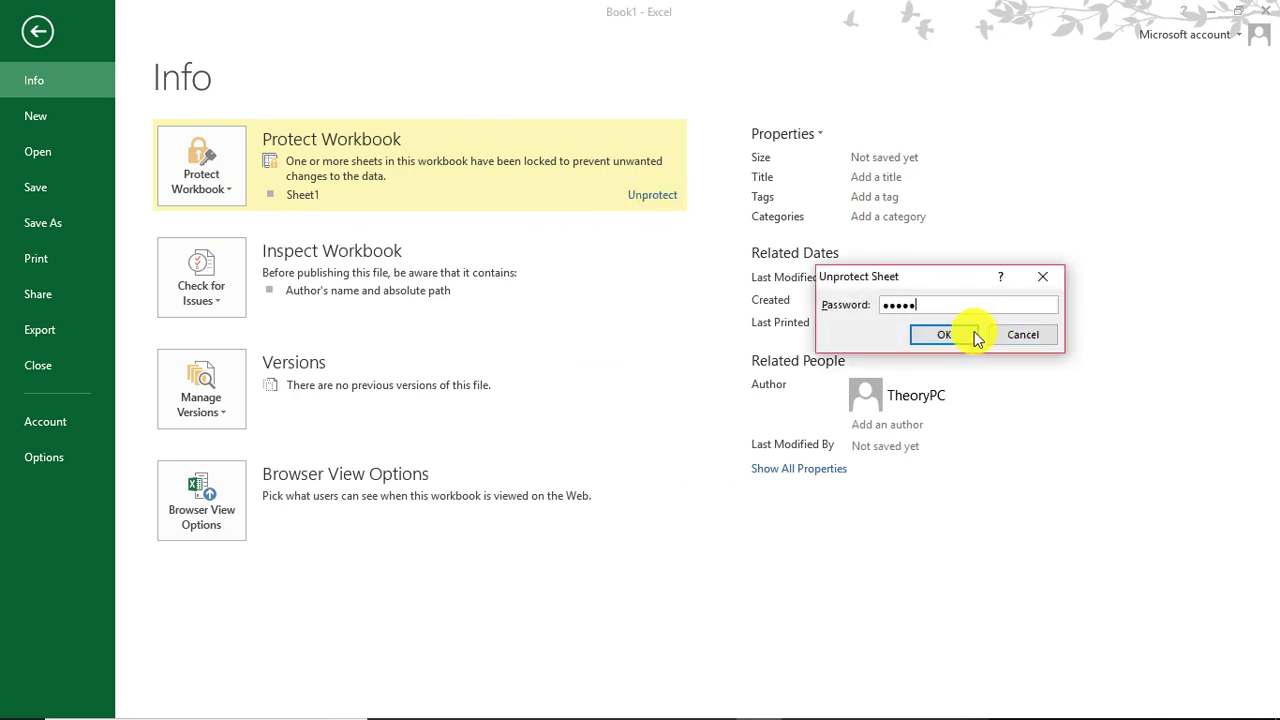
{"action": "left_click", "coordinate": [948, 335]}
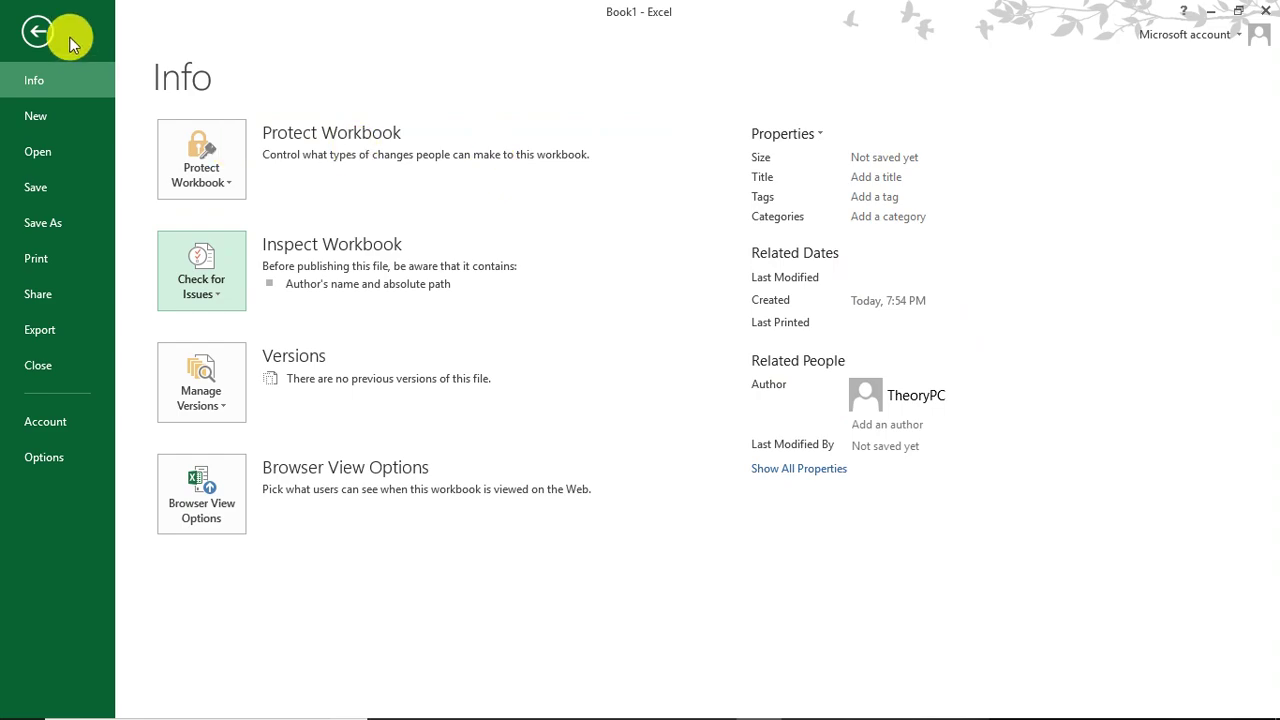
{"action": "left_click", "coordinate": [27, 27]}
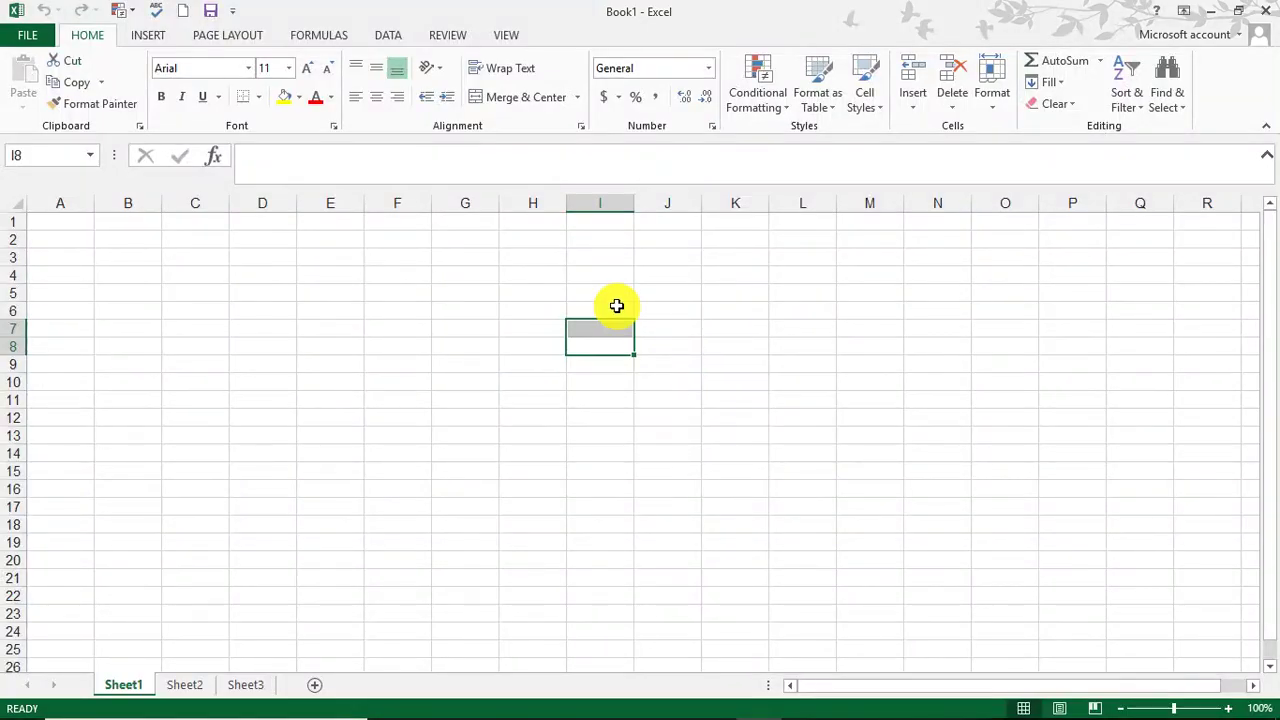
Step: Enter the test text 'jhgug' in cell I8 and return to the workbook's Info page
{"action": "type", "text": "jhgug"}
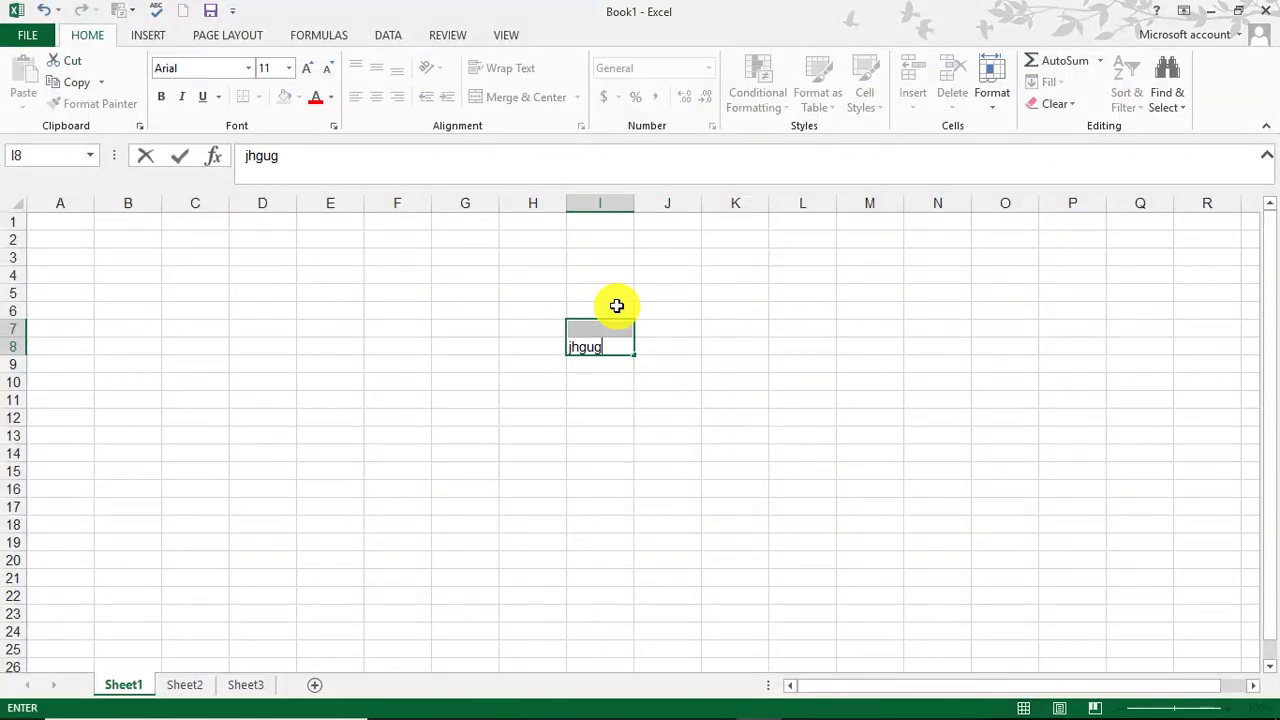
{"action": "left_click", "coordinate": [616, 306]}
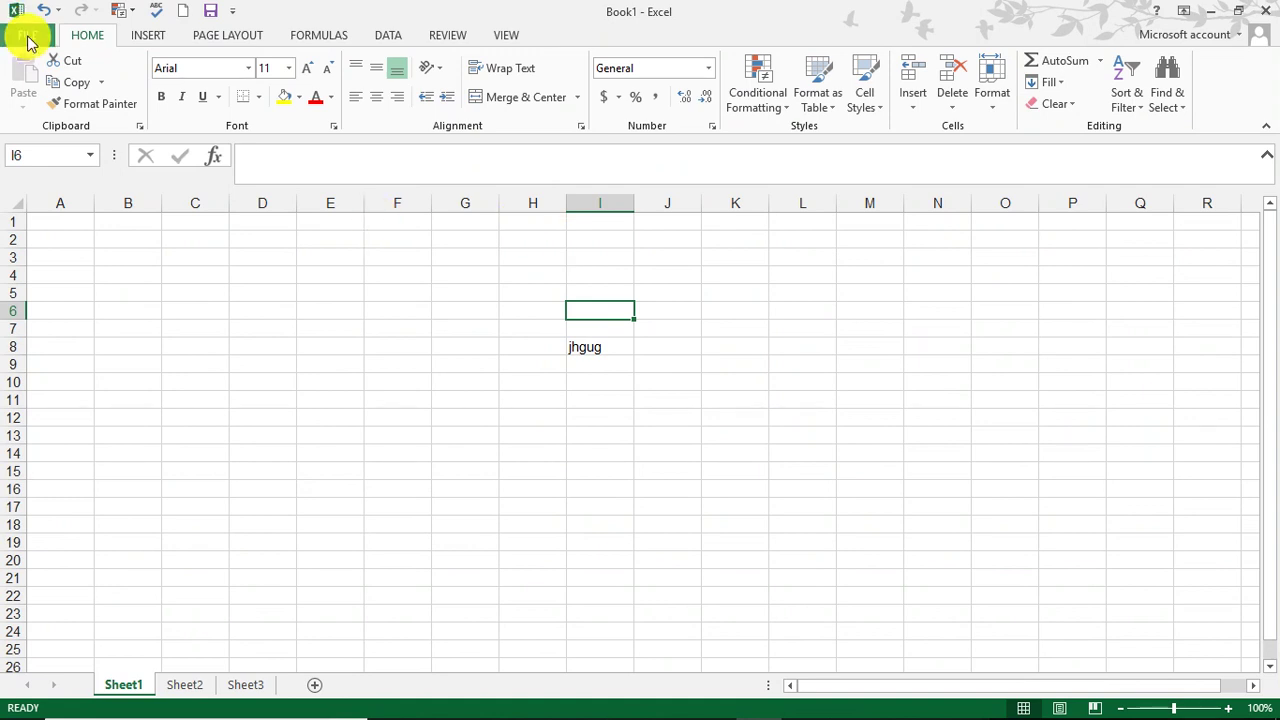
{"action": "left_click", "coordinate": [27, 36]}
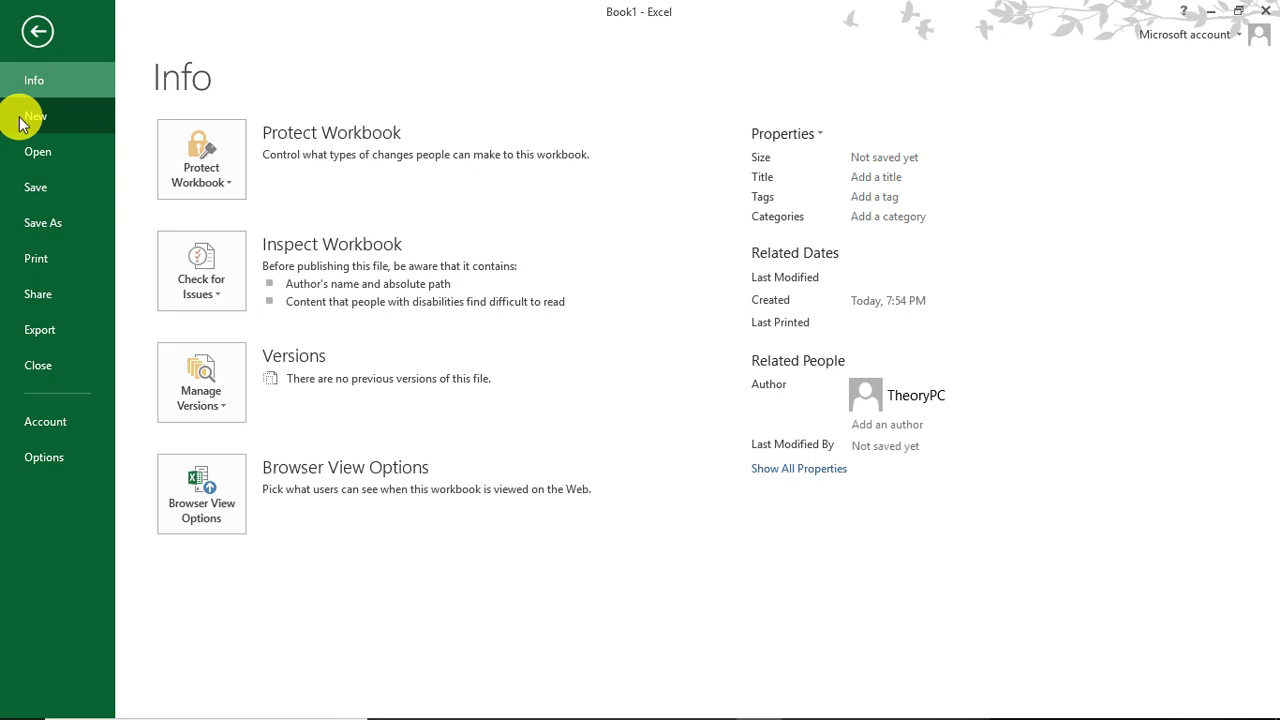
Step: View the New templates page, then the Open page's four Recent Workbooks
{"action": "left_click", "coordinate": [21, 120]}
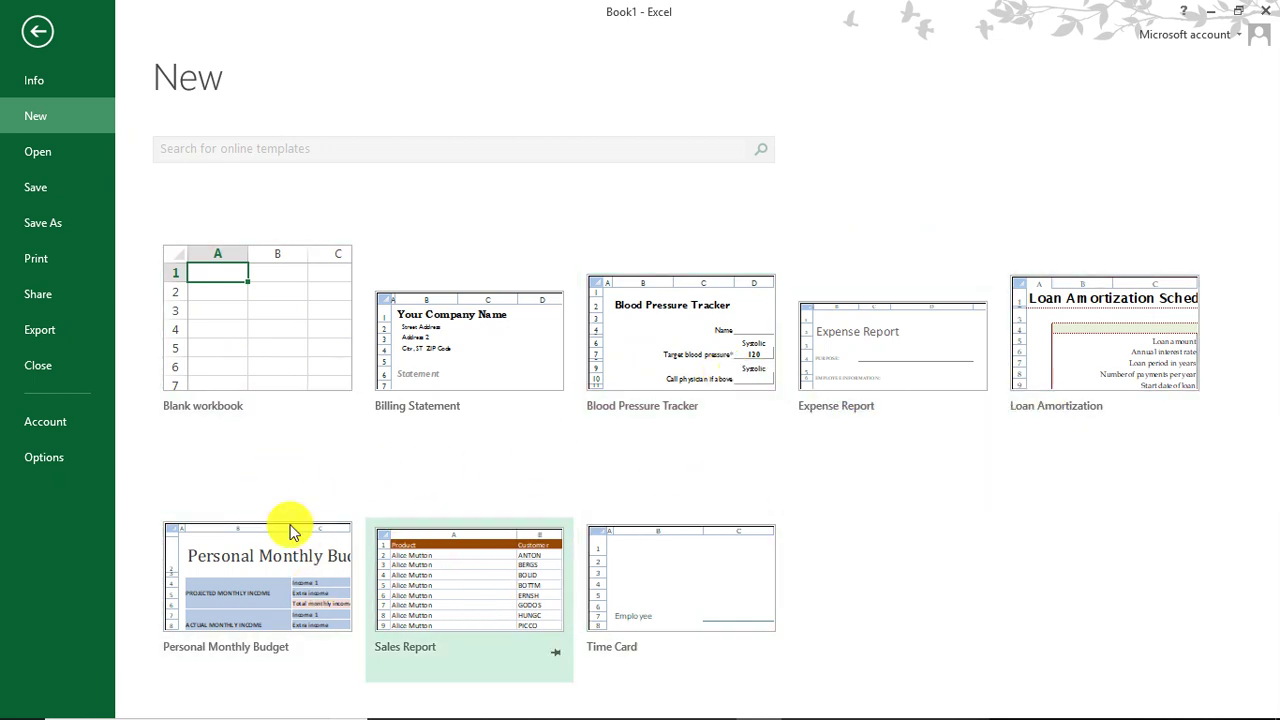
{"action": "left_click", "coordinate": [47, 159]}
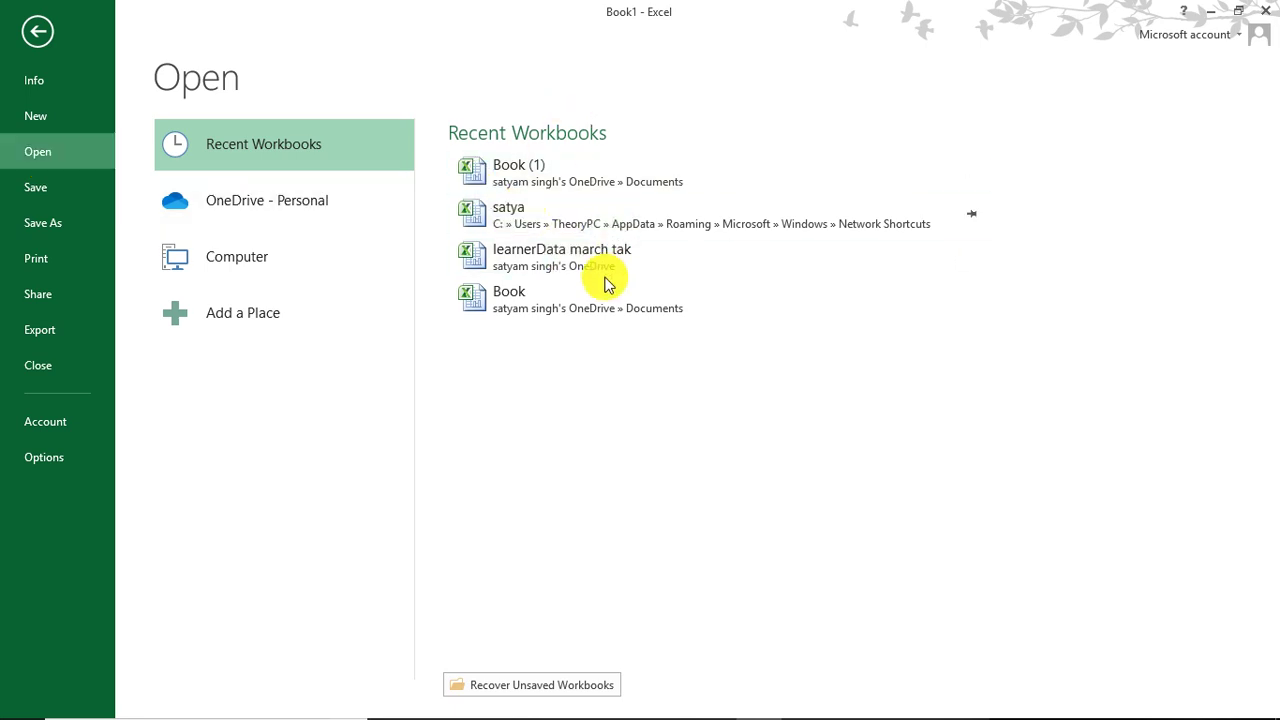
Step: Browse Computer > Desktop in the Open dialog, close it, and view the Save As locations
{"action": "left_click", "coordinate": [250, 252]}
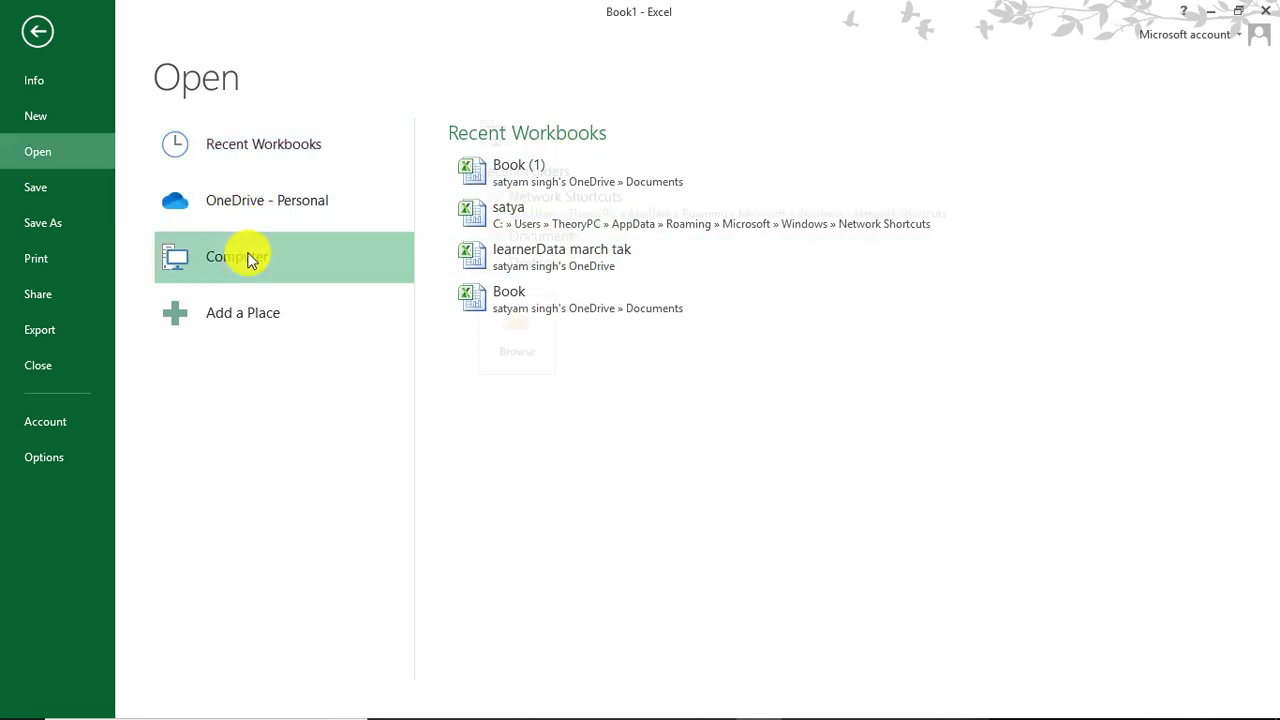
{"action": "left_click", "coordinate": [495, 262]}
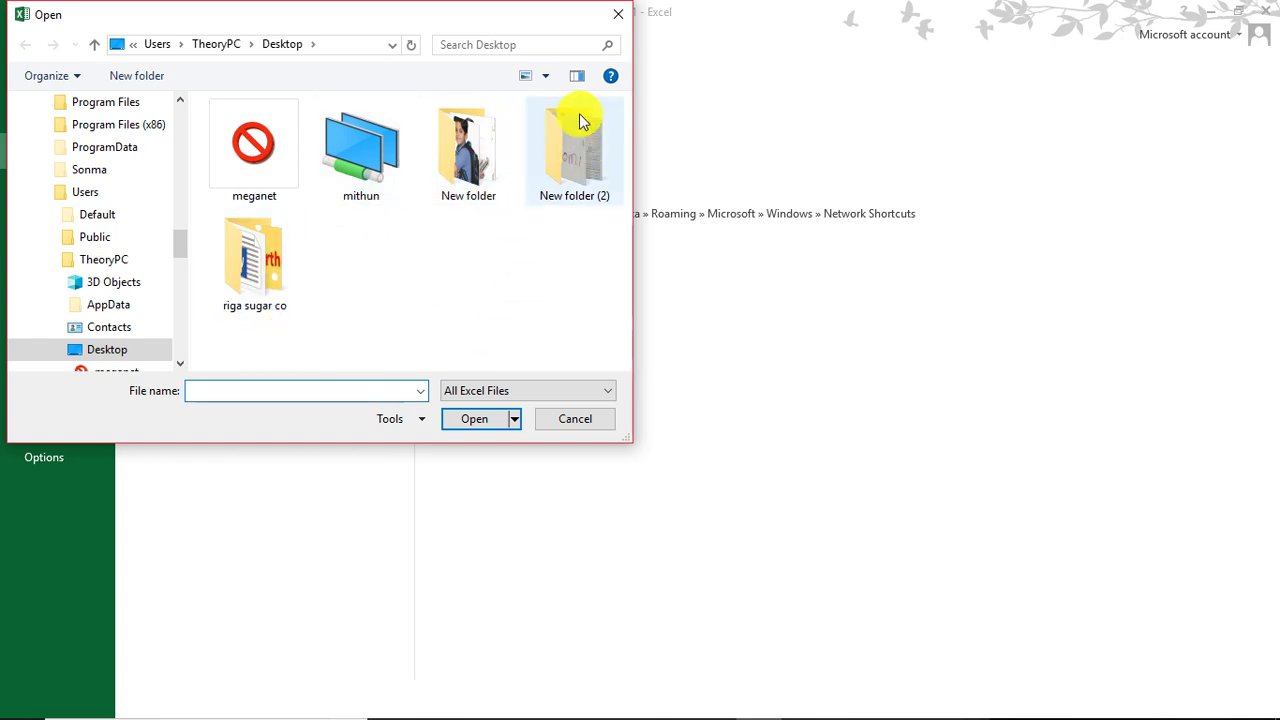
{"action": "left_click", "coordinate": [617, 14]}
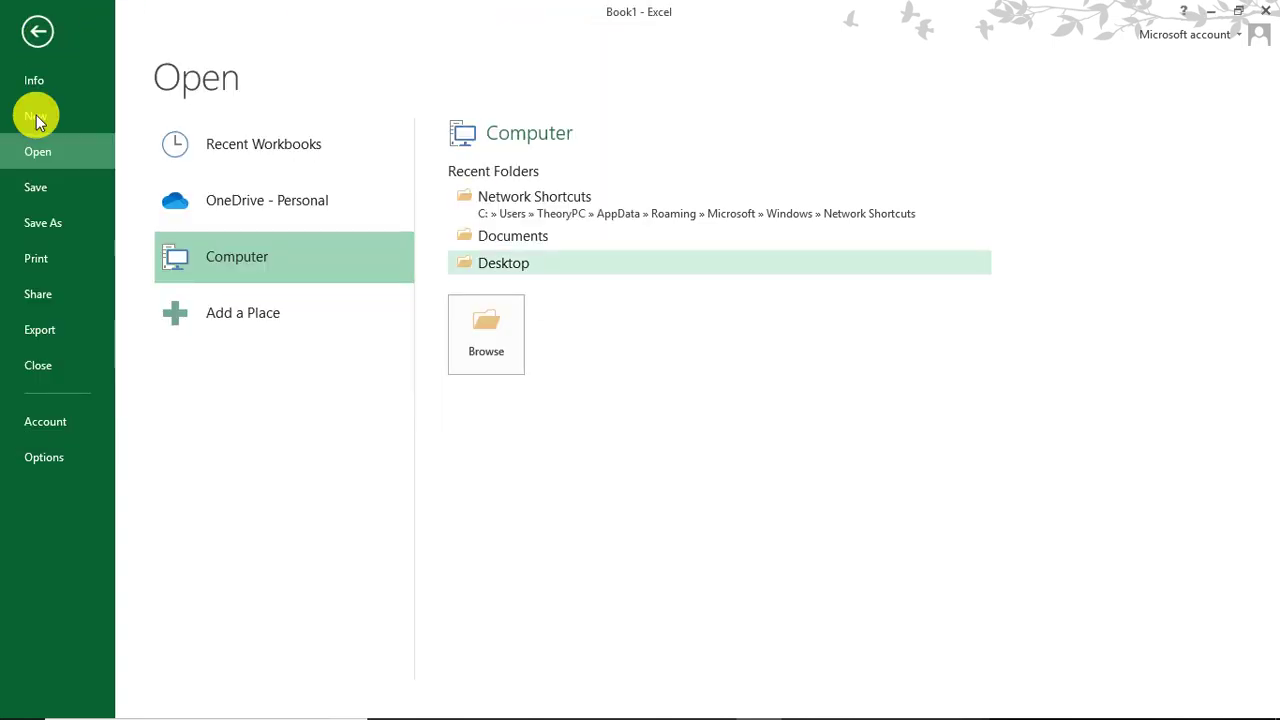
{"action": "left_click", "coordinate": [44, 187]}
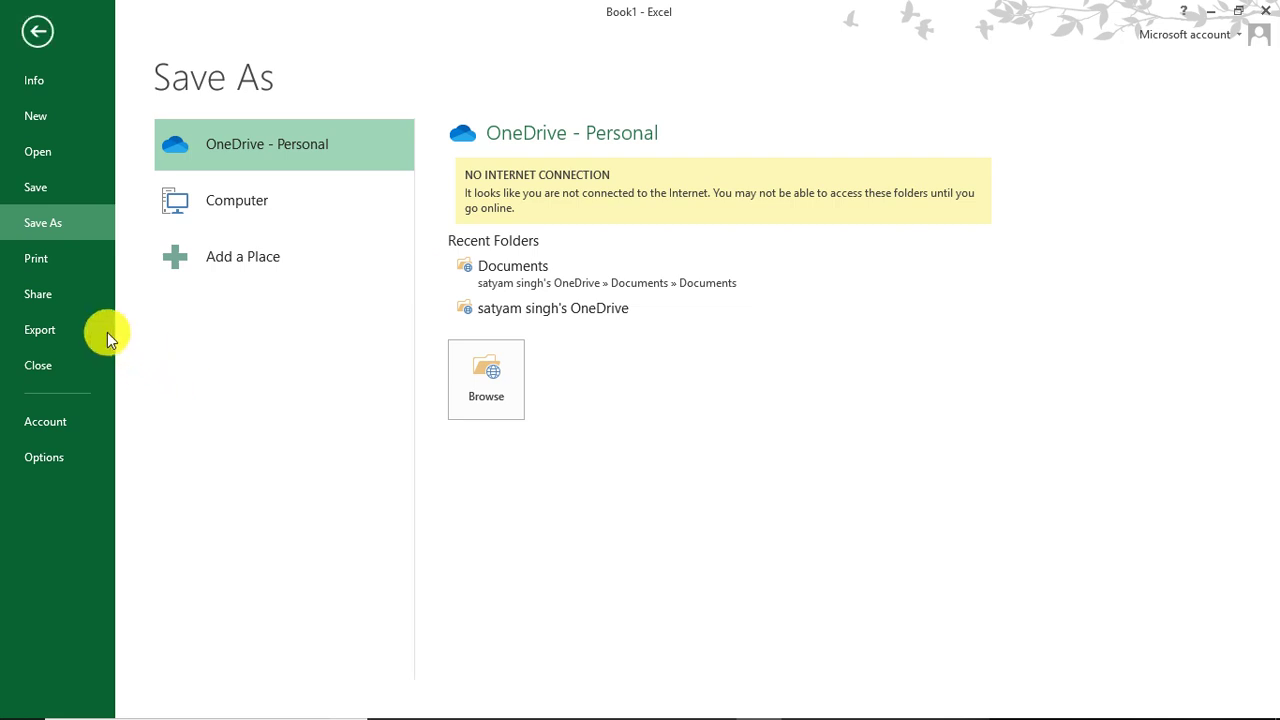
Step: Preview the Print settings, then view the Share page's Invite People option
{"action": "left_click", "coordinate": [78, 274]}
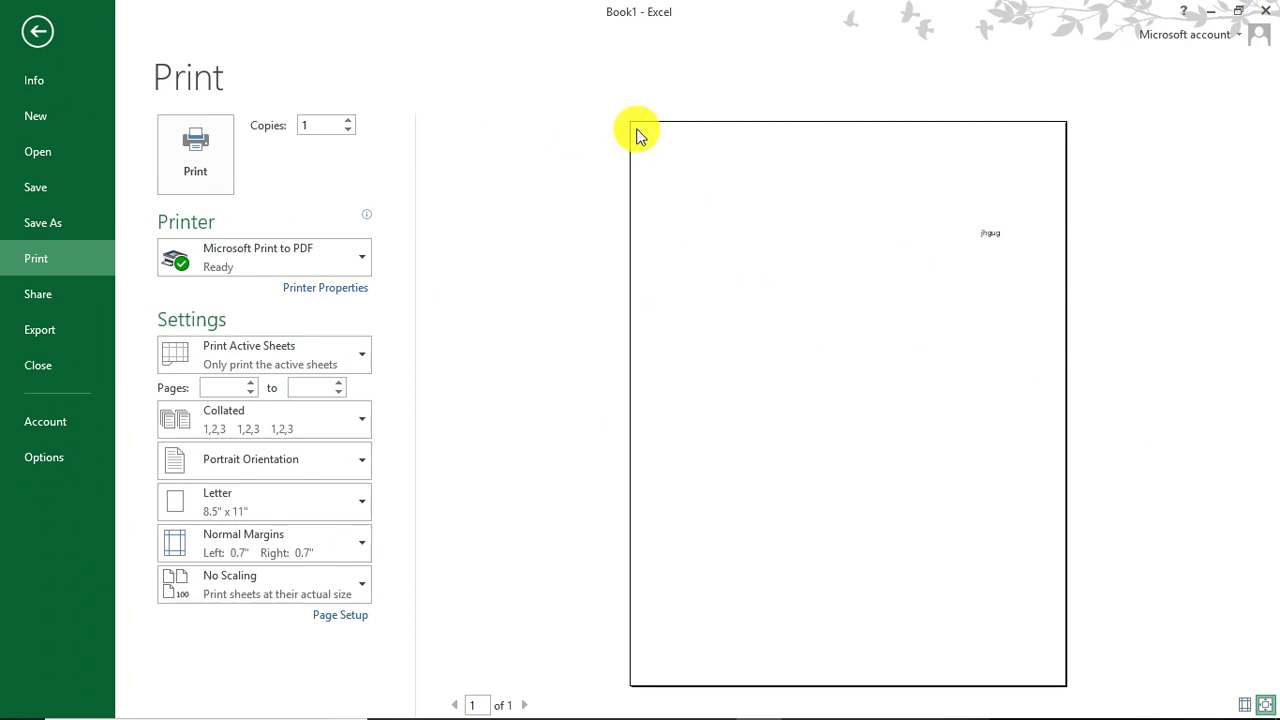
{"action": "left_click", "coordinate": [38, 297]}
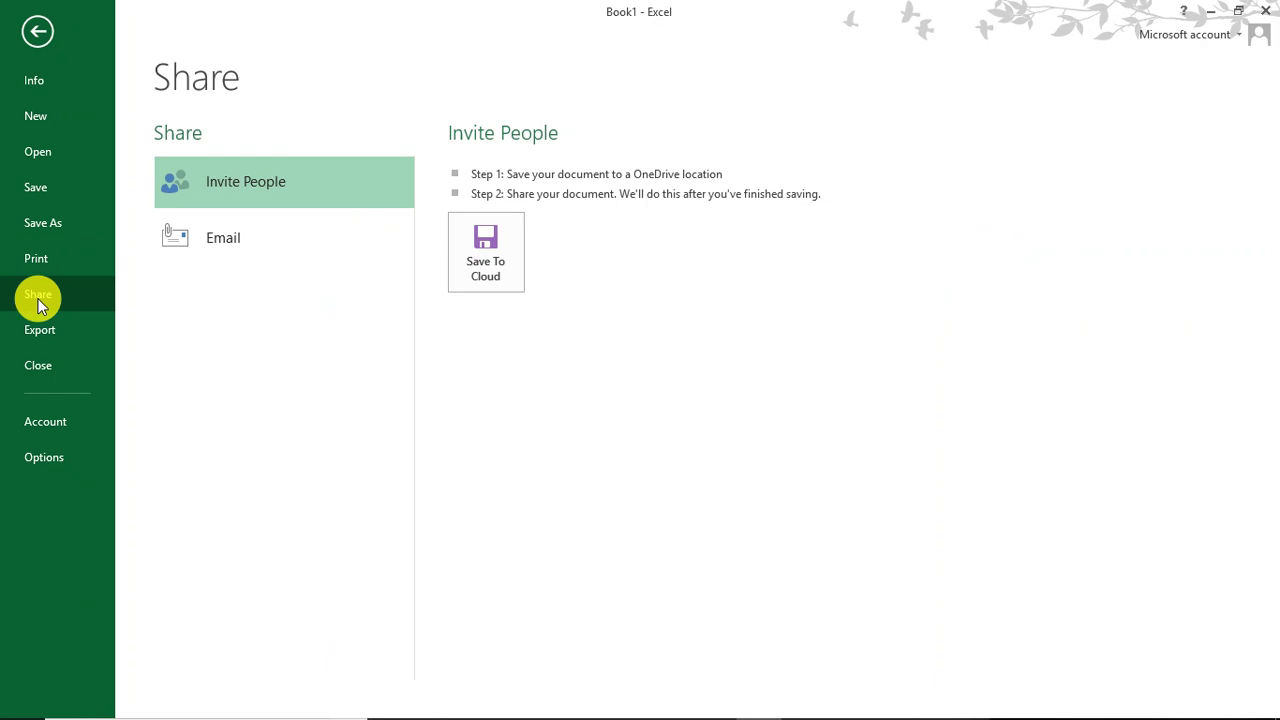
Step: Look at the Email sending options, then view the Export page's PDF/XPS option
{"action": "left_click", "coordinate": [257, 222]}
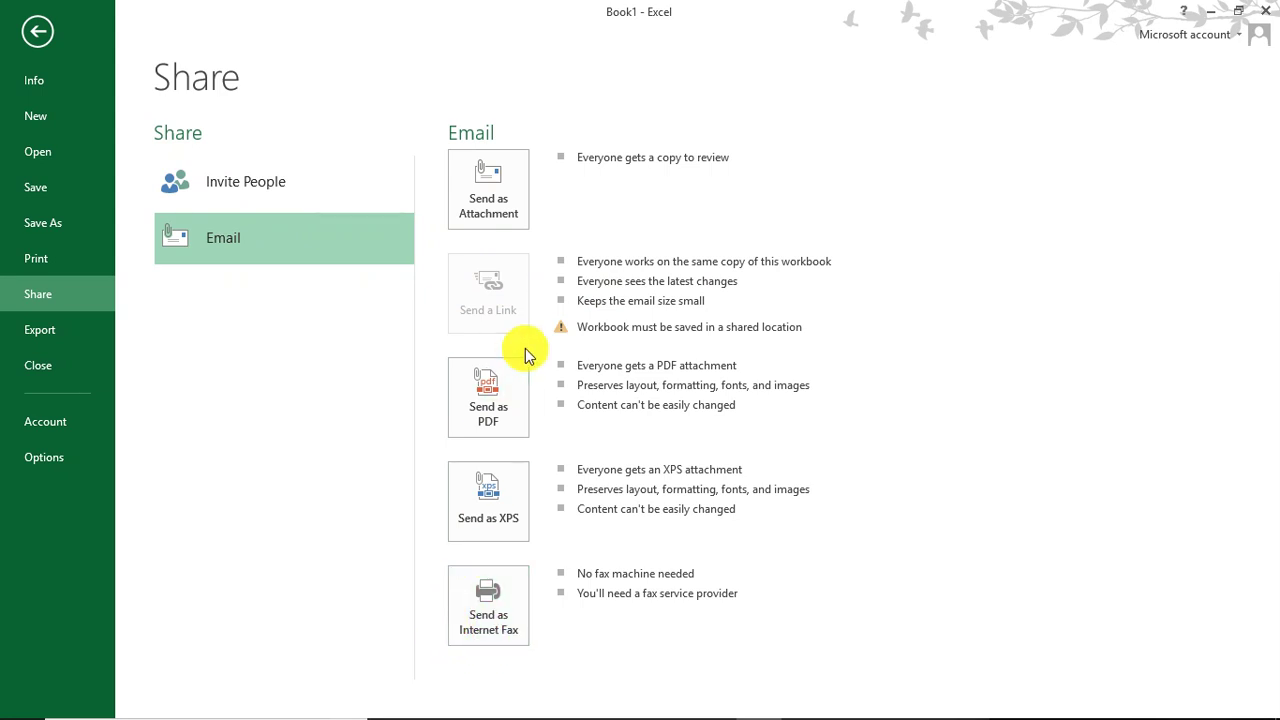
{"action": "left_click", "coordinate": [71, 321]}
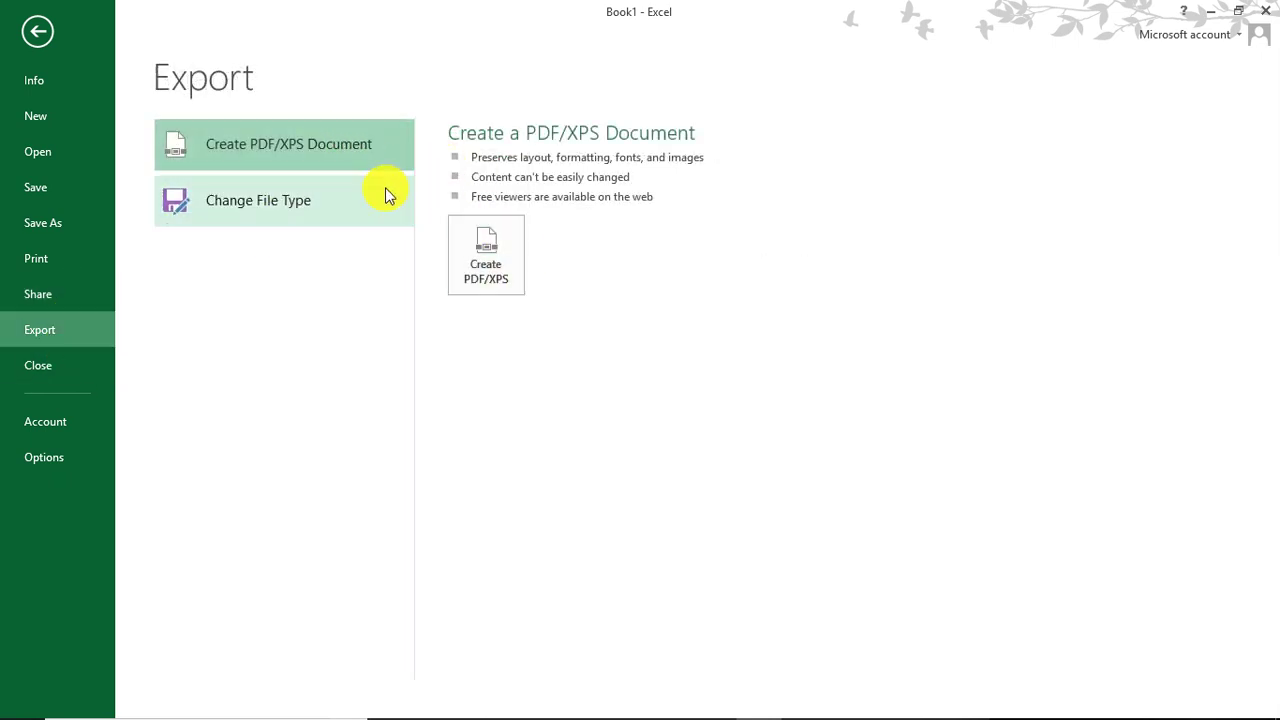
{"action": "left_click", "coordinate": [46, 186]}
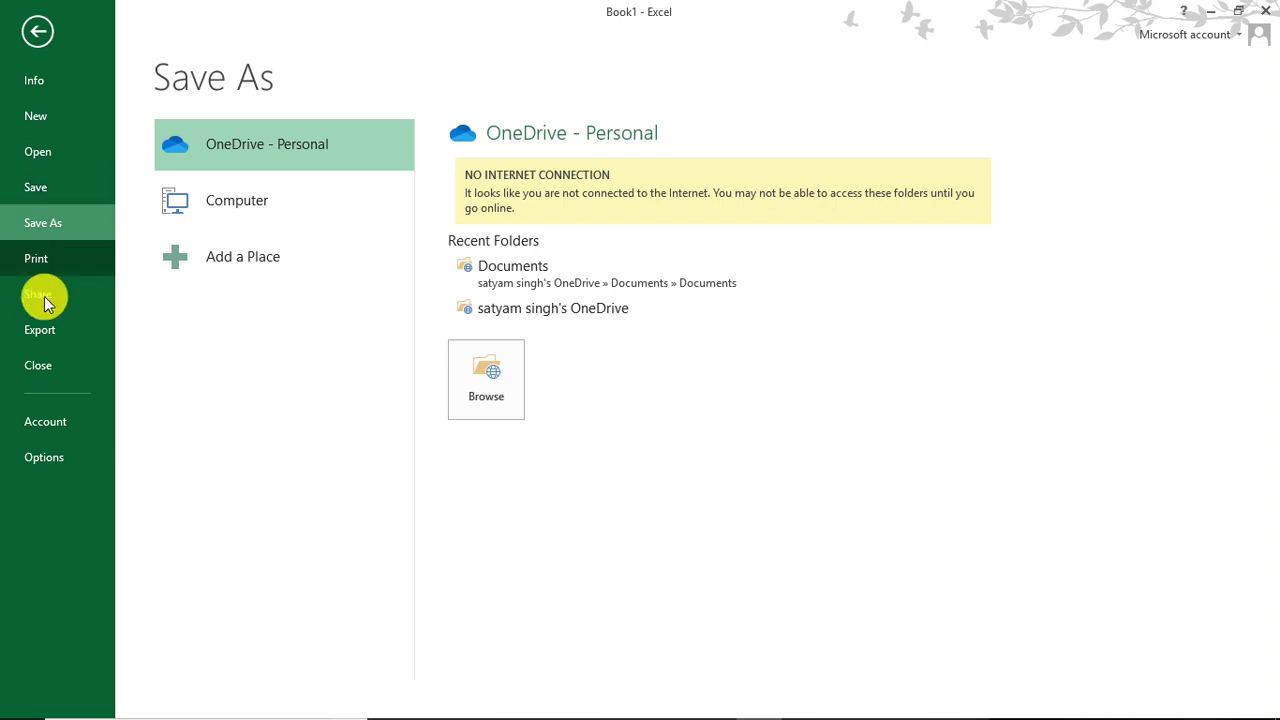
{"action": "left_click", "coordinate": [31, 333]}
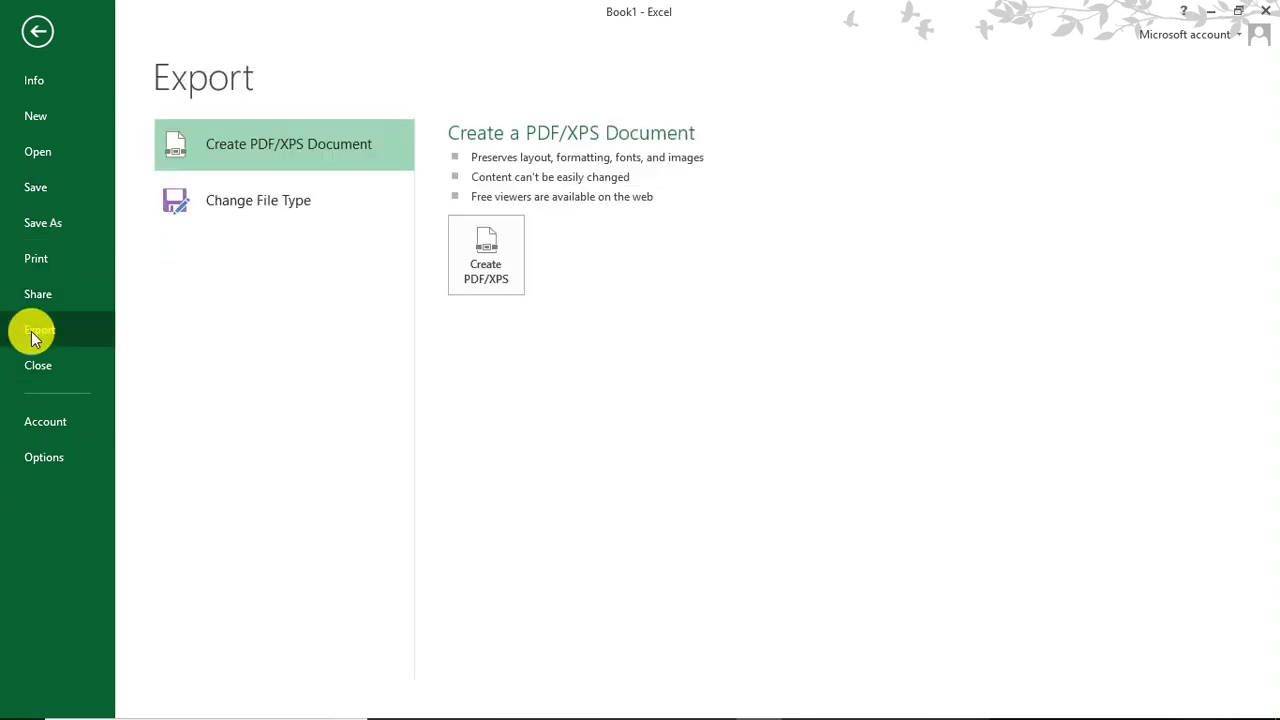
{"action": "left_click", "coordinate": [247, 193]}
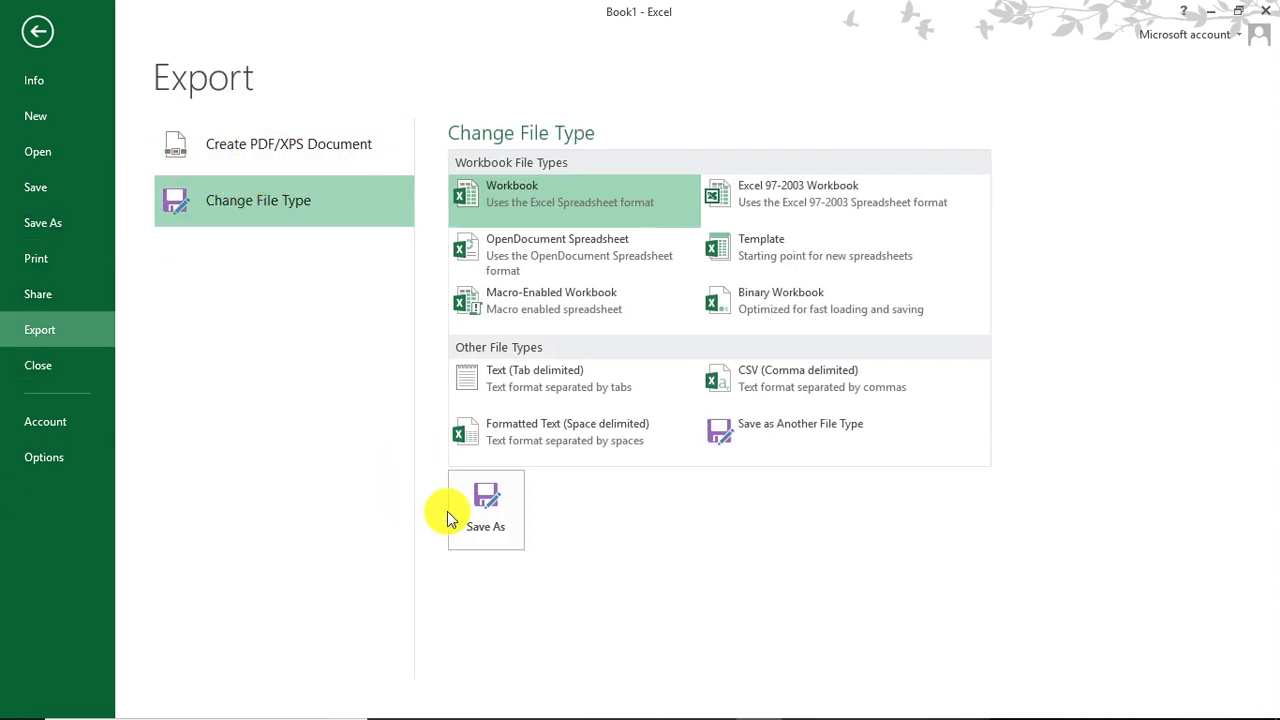
{"action": "left_click", "coordinate": [550, 254]}
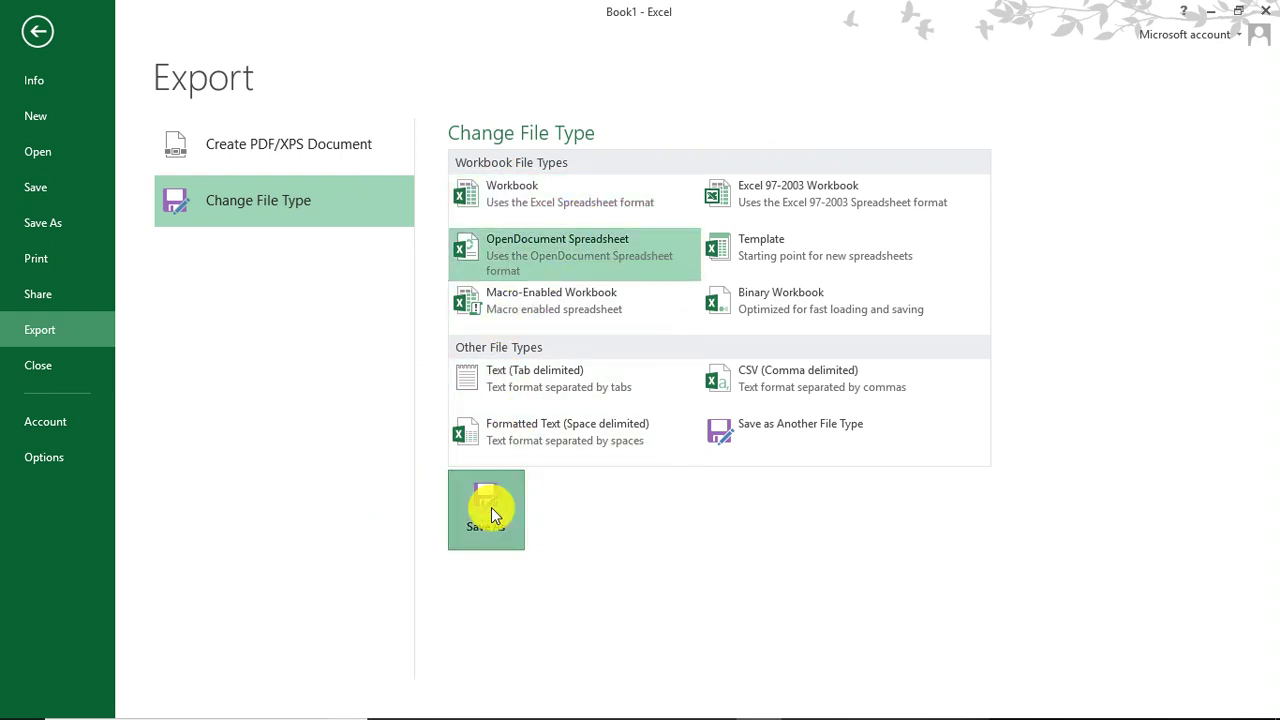
{"action": "left_click", "coordinate": [487, 510]}
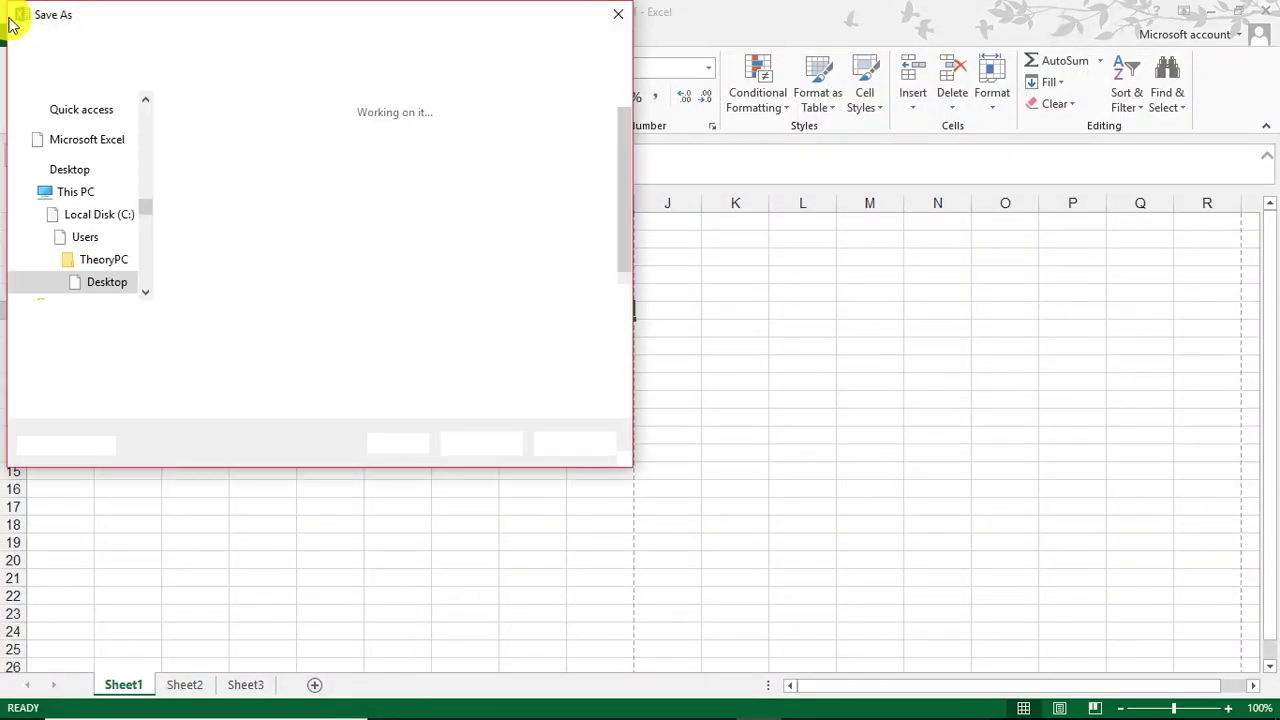
{"action": "left_click", "coordinate": [618, 14]}
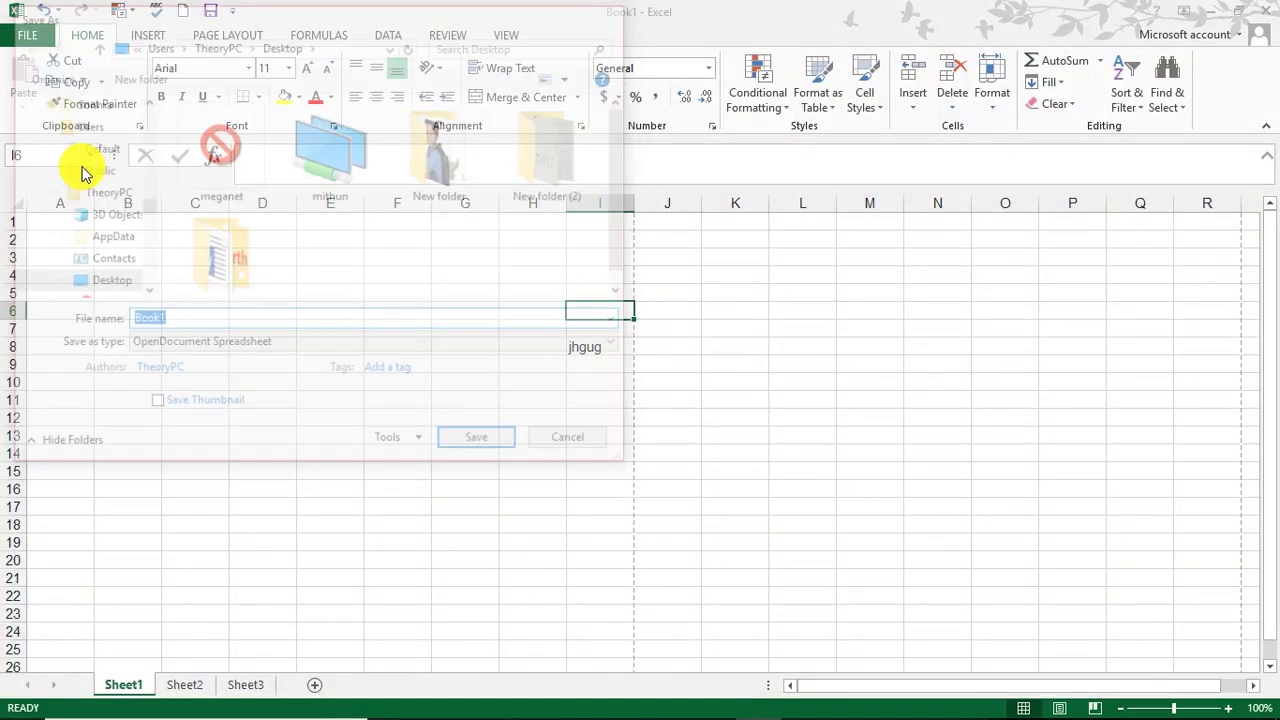
{"action": "left_click", "coordinate": [24, 34]}
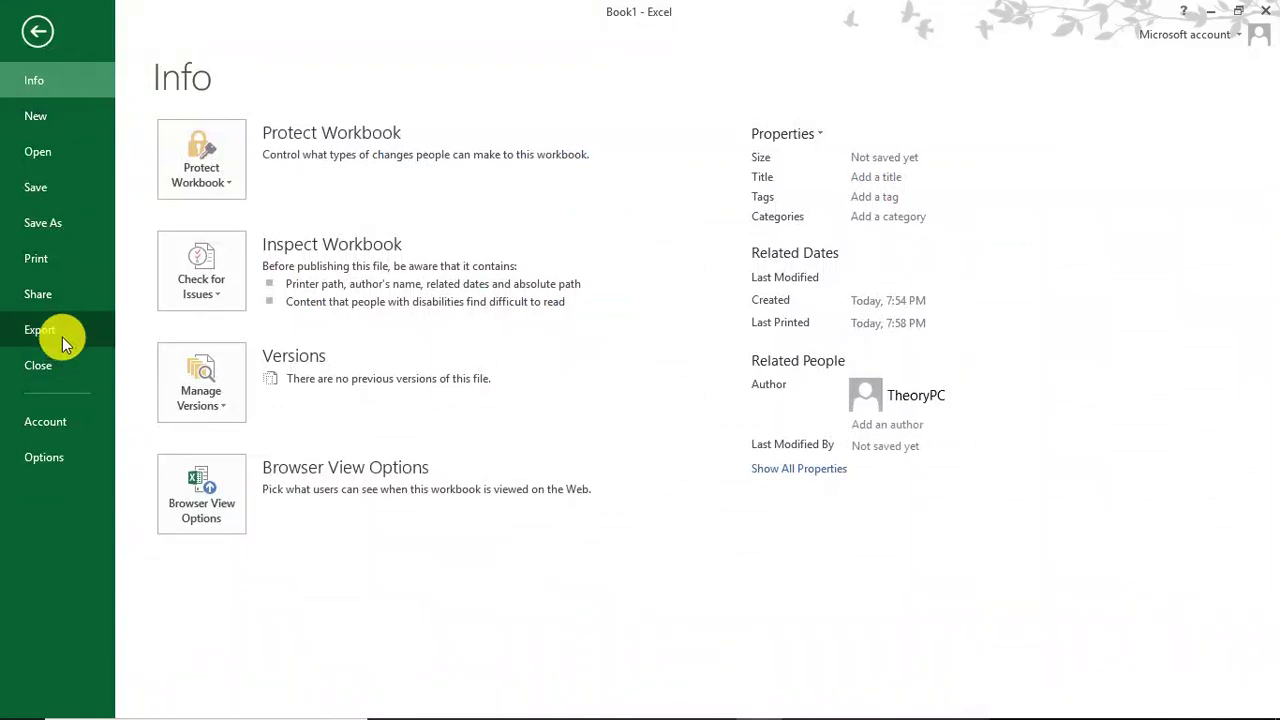
{"action": "left_click", "coordinate": [62, 338]}
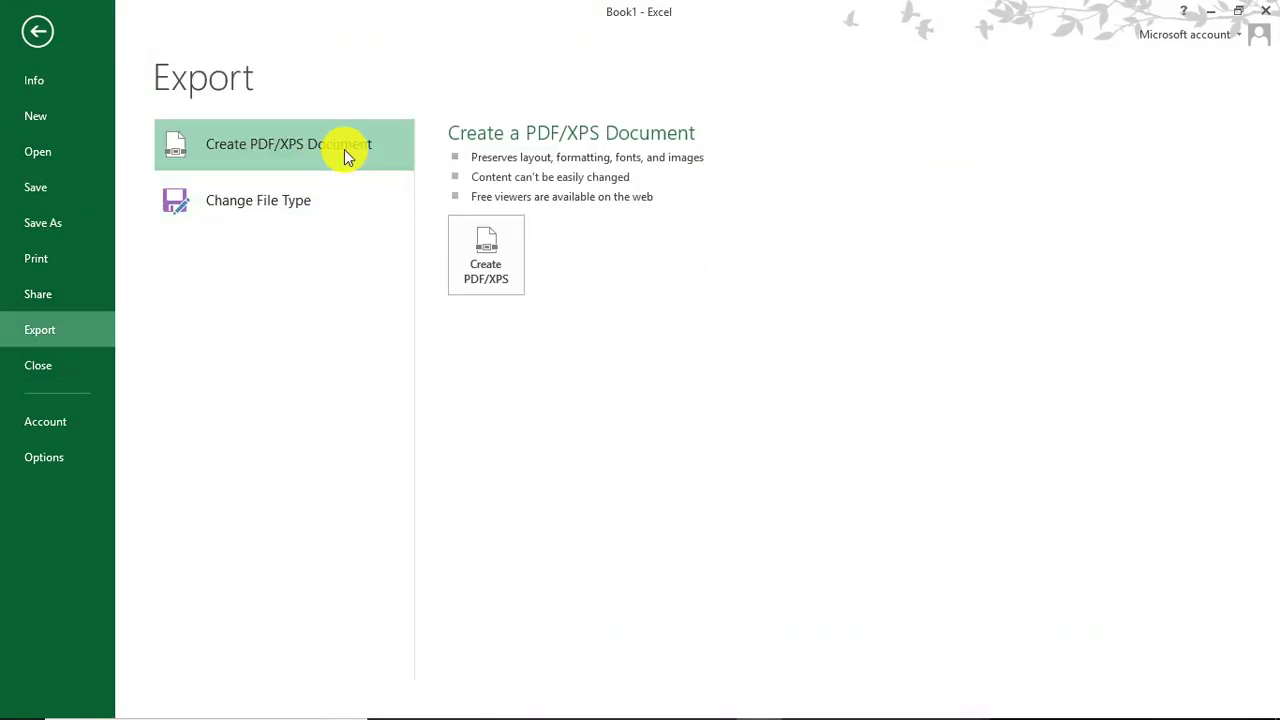
Step: Leave Backstage, cancel the Publish as PDF or XPS dialog, and reopen Book1's Info page
{"action": "key", "text": "Escape"}
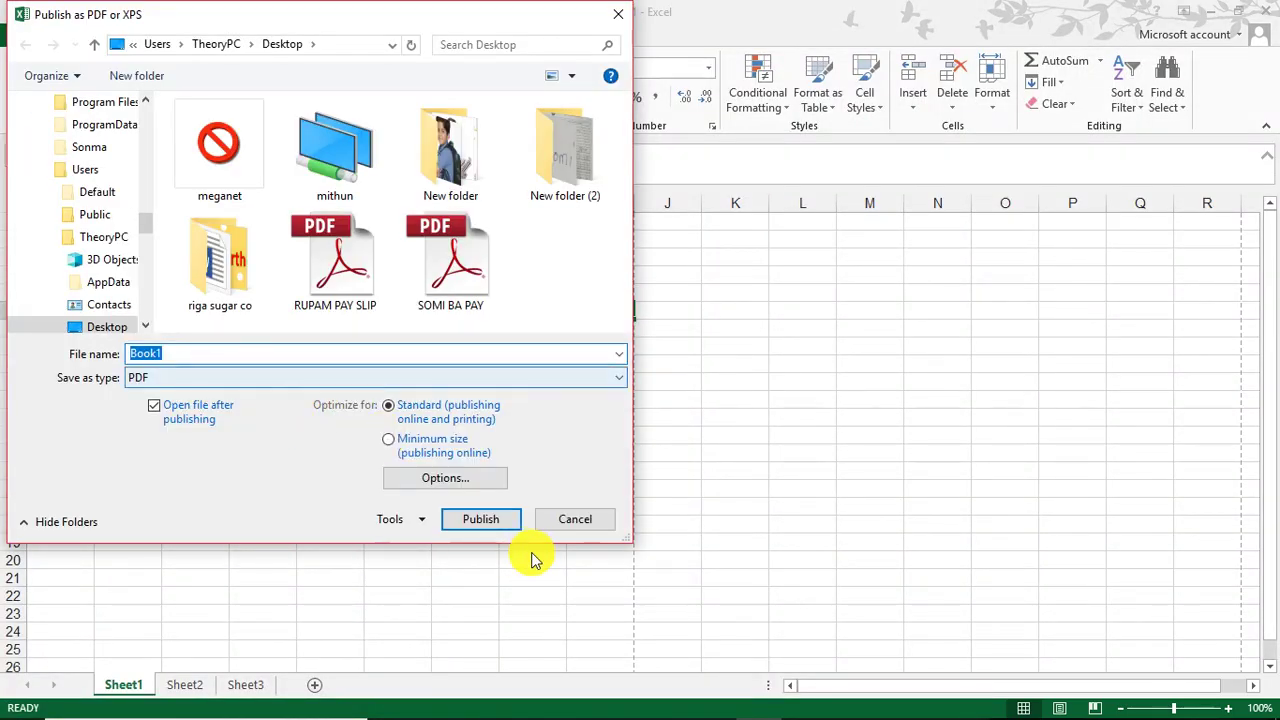
{"action": "left_click", "coordinate": [617, 14]}
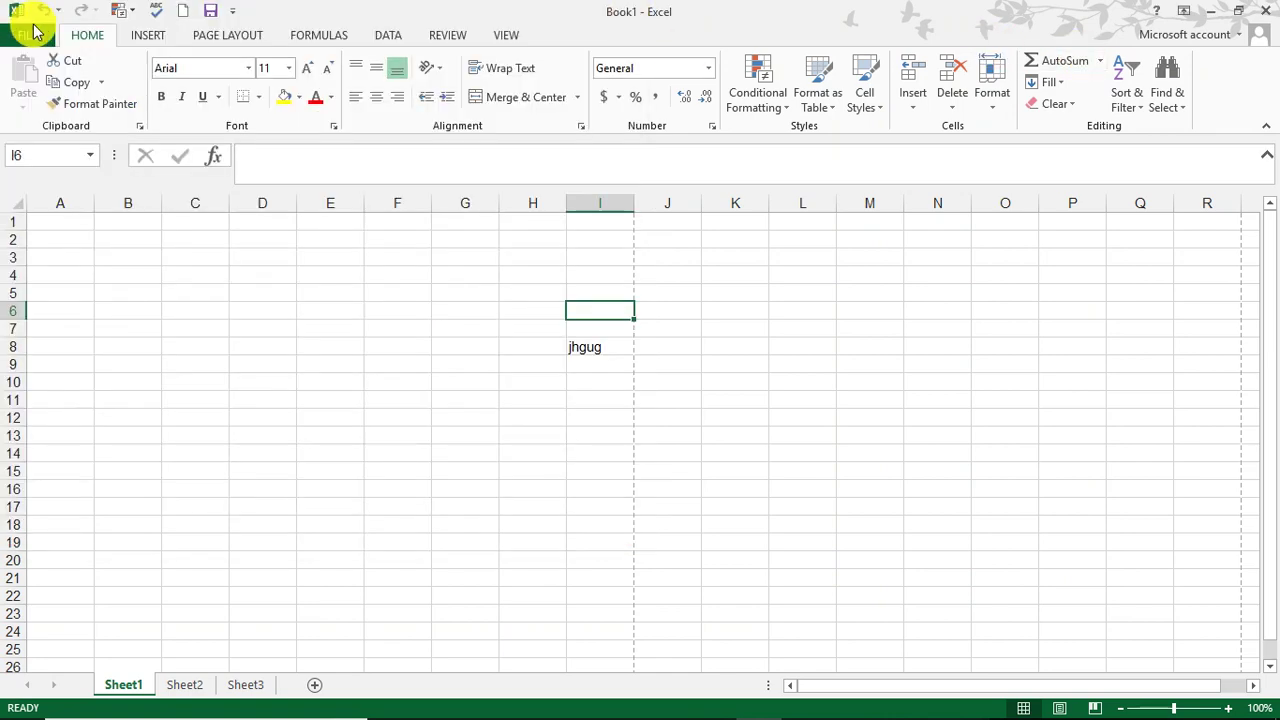
{"action": "left_click", "coordinate": [22, 33]}
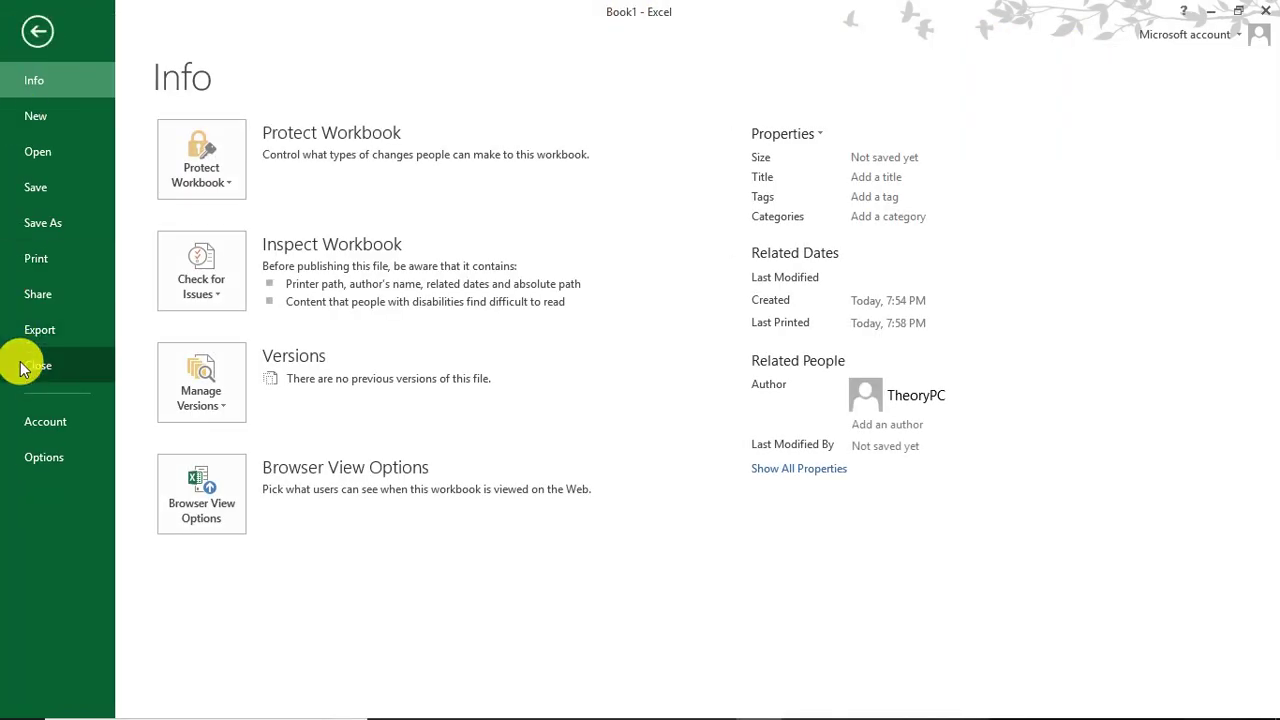
Step: Close Book1 without saving and create a new blank workbook, Book2
{"action": "left_click", "coordinate": [25, 367]}
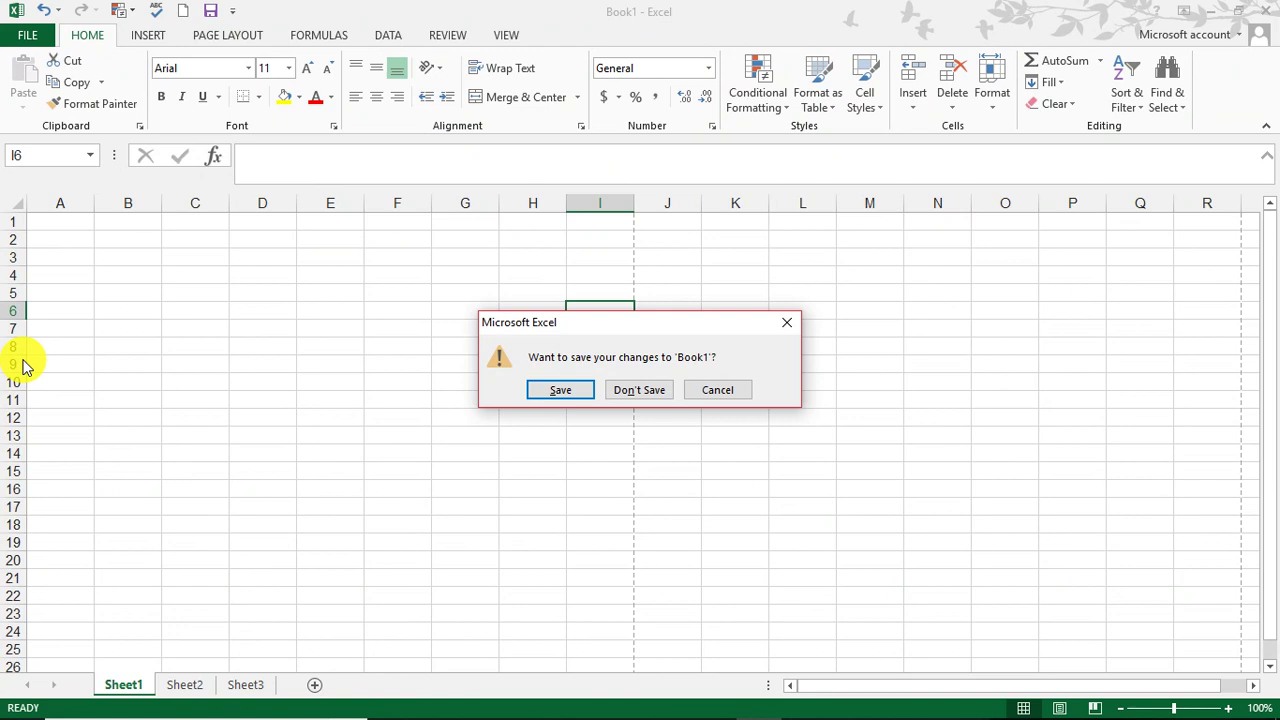
{"action": "left_click", "coordinate": [640, 396]}
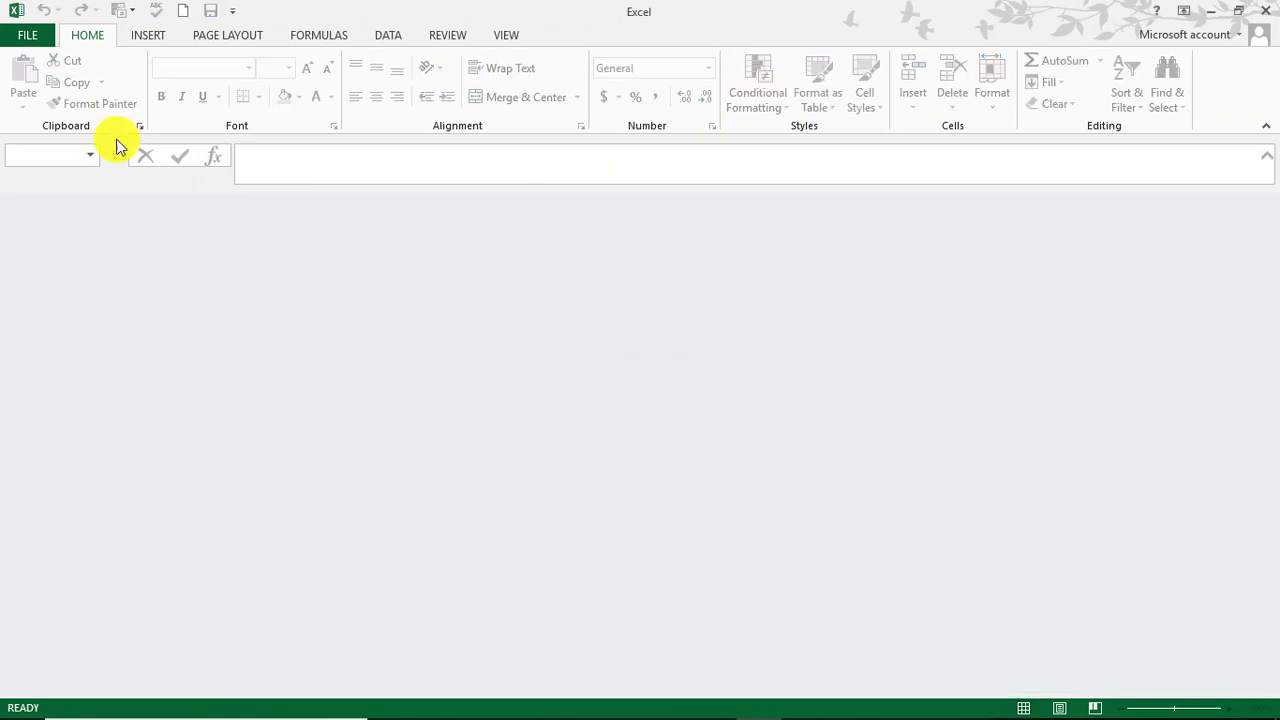
{"action": "left_click", "coordinate": [37, 34]}
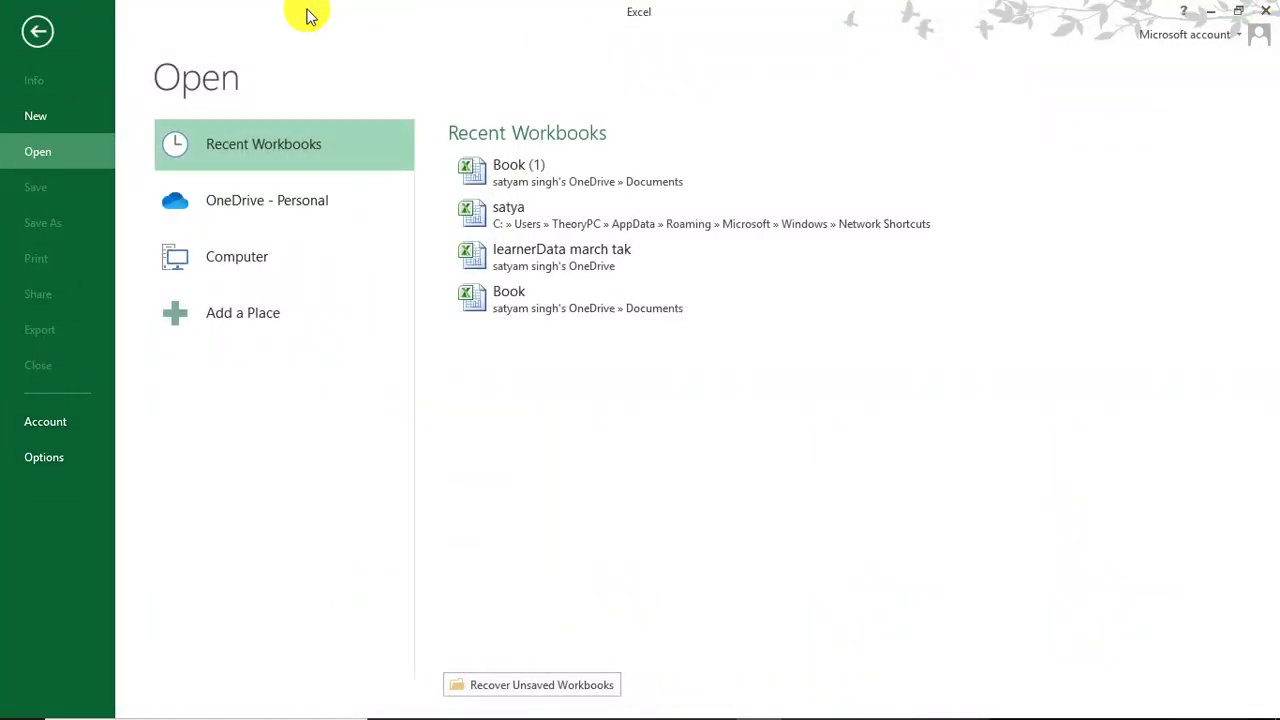
{"action": "left_click", "coordinate": [61, 110]}
{"action": "left_click", "coordinate": [177, 249]}
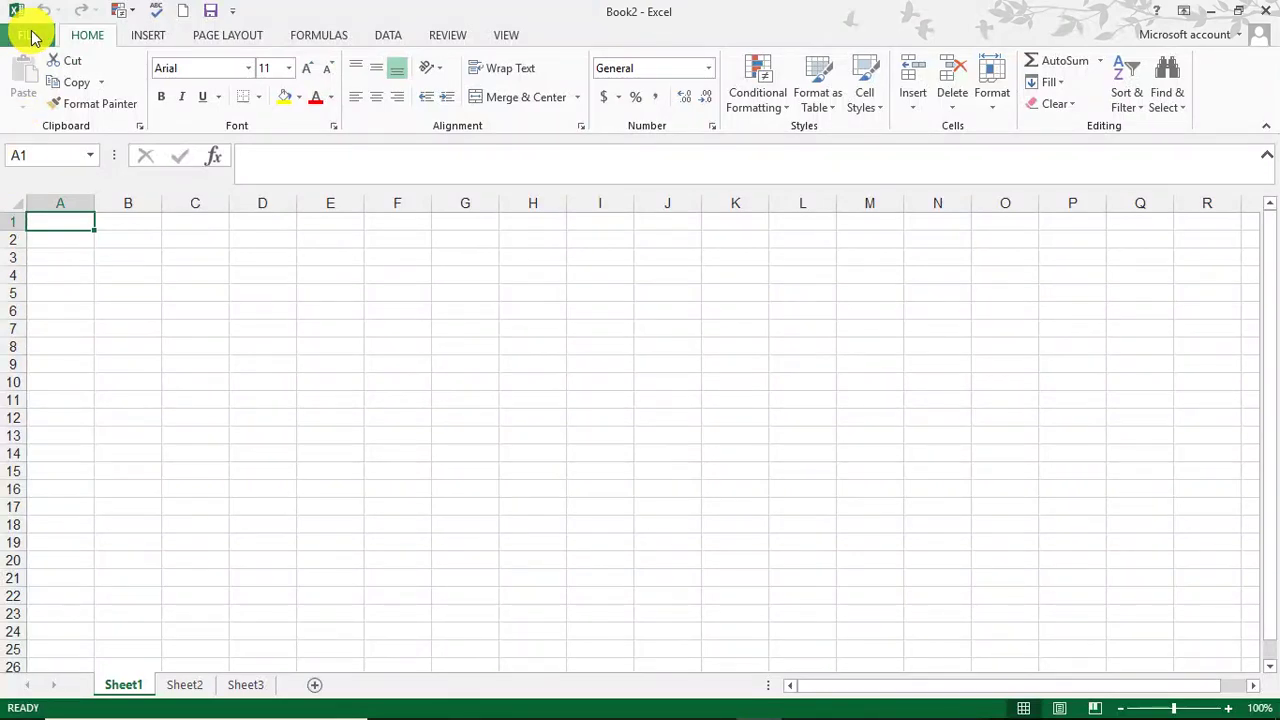
Step: View Book2's Account page, then minimize the Excel window to show the desktop
{"action": "left_click", "coordinate": [31, 36]}
{"action": "left_click", "coordinate": [34, 437]}
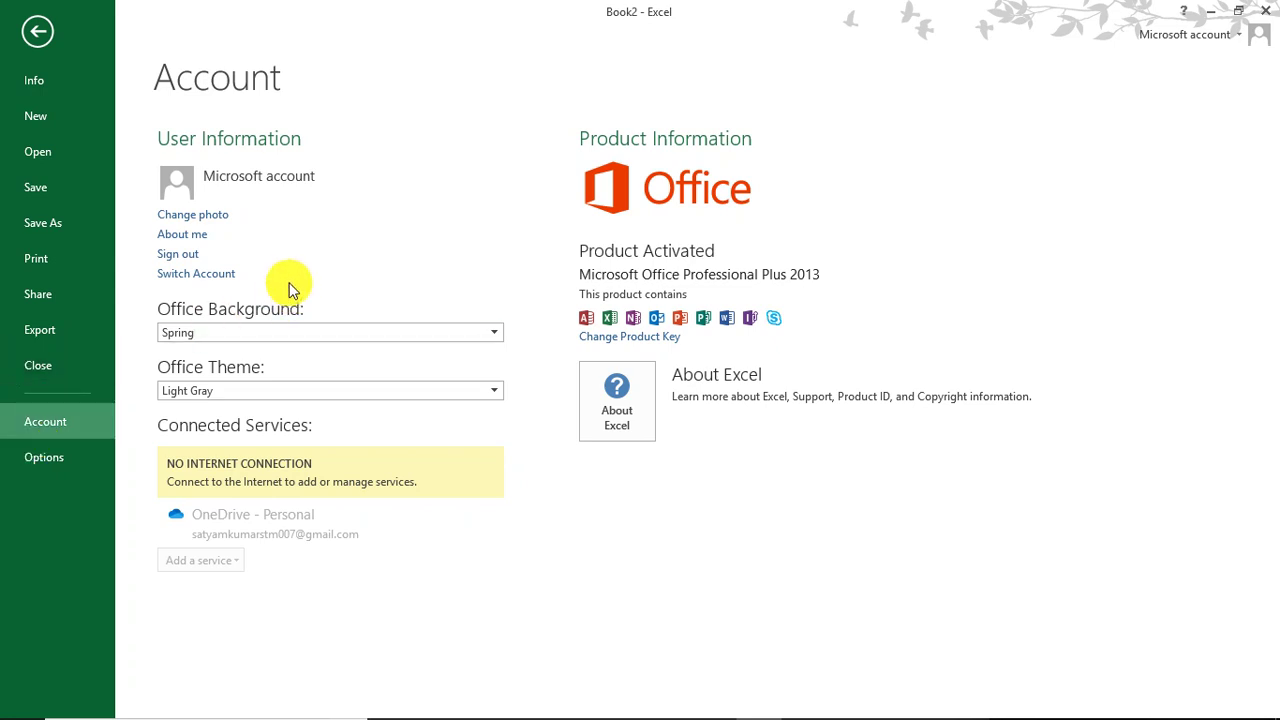
{"action": "left_click", "coordinate": [1220, 14]}
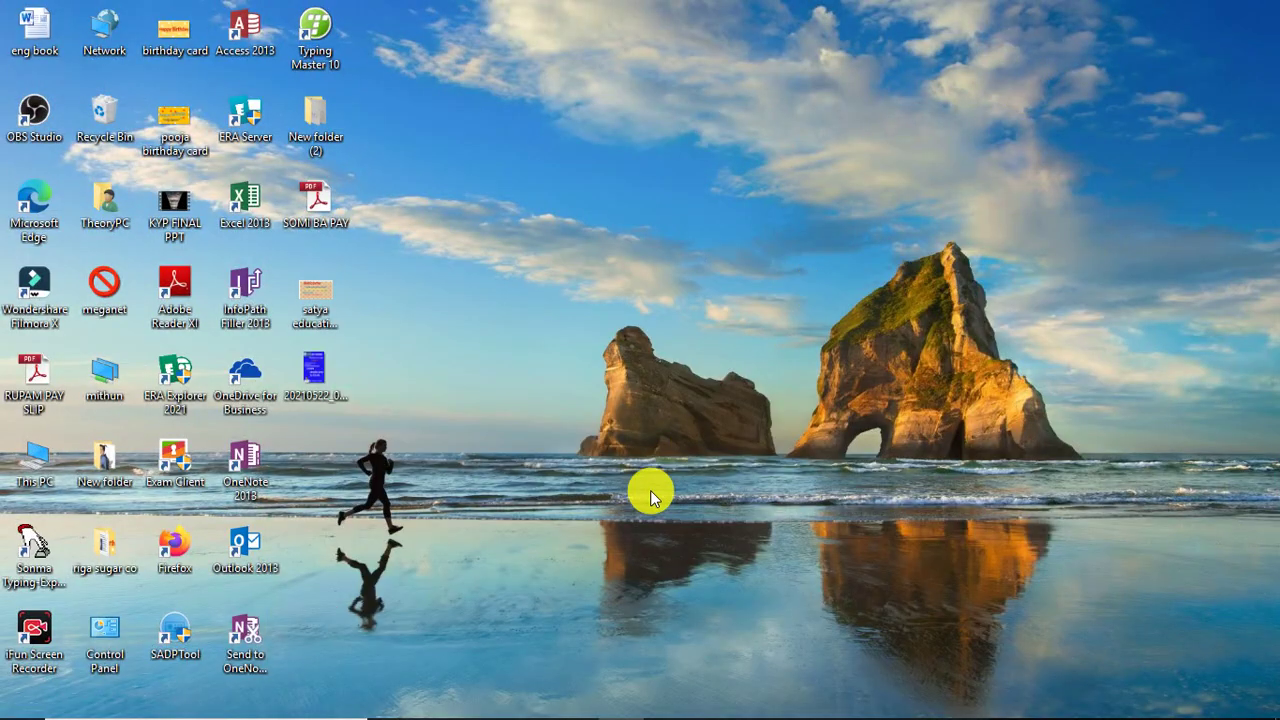
Step: Search the Start menu for 'exc' and launch Microsoft Excel 2010
{"action": "key", "text": "super"}
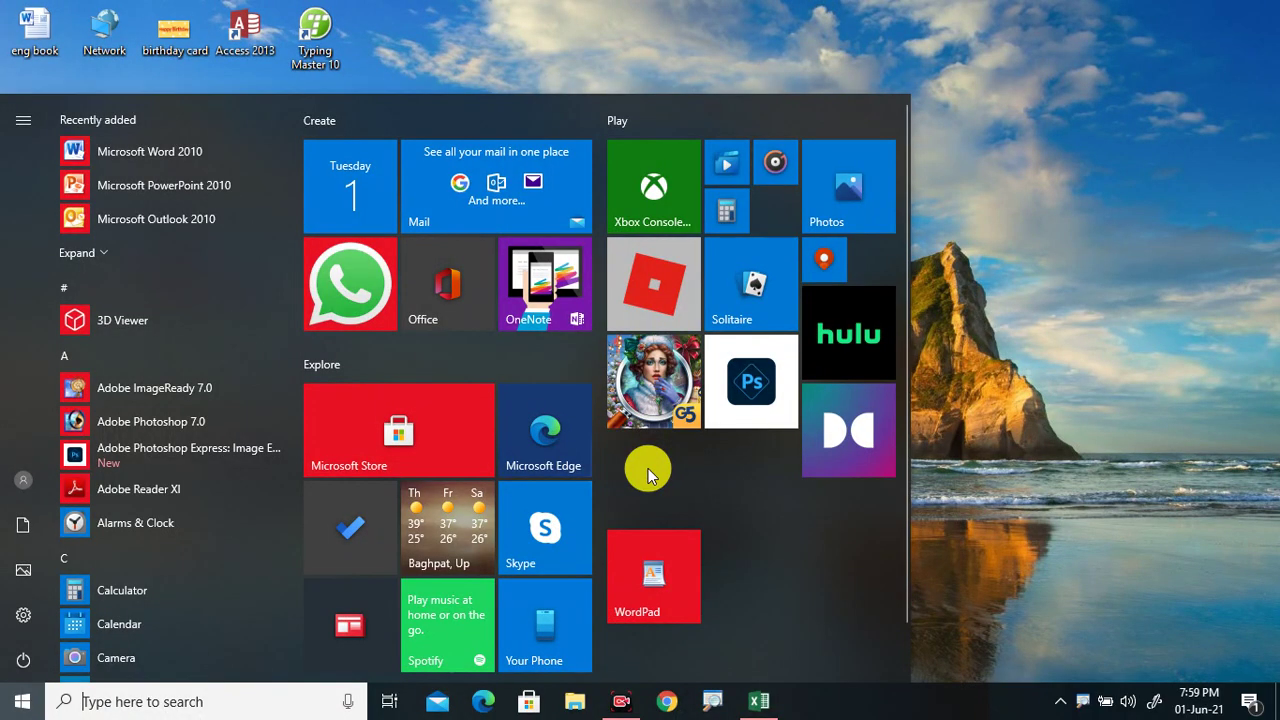
{"action": "type", "text": "e"}
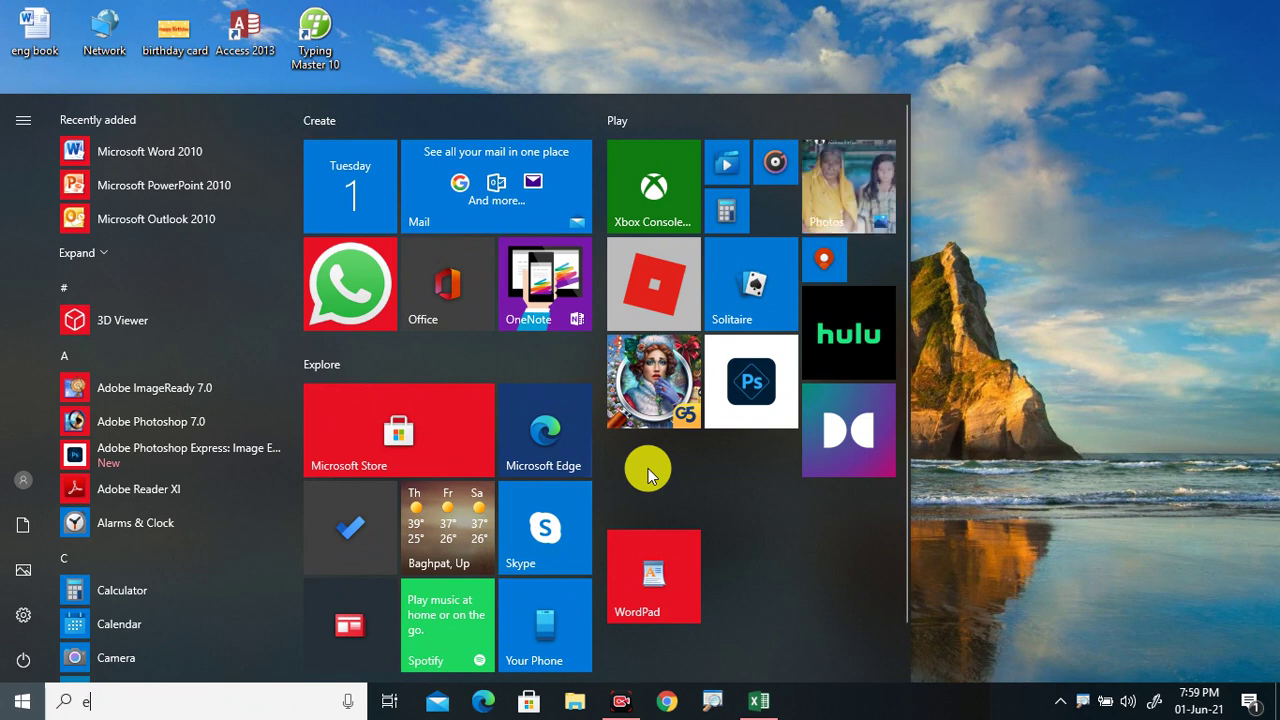
{"action": "type", "text": "xc"}
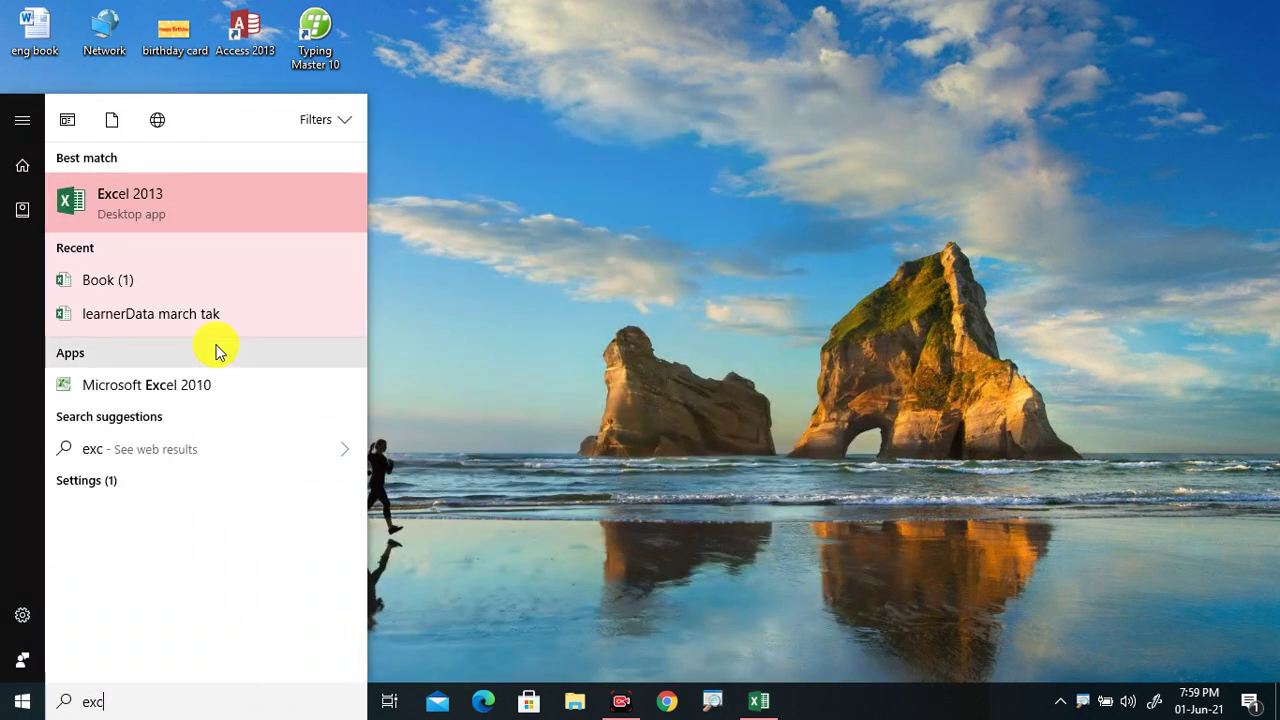
{"action": "left_click", "coordinate": [200, 384]}
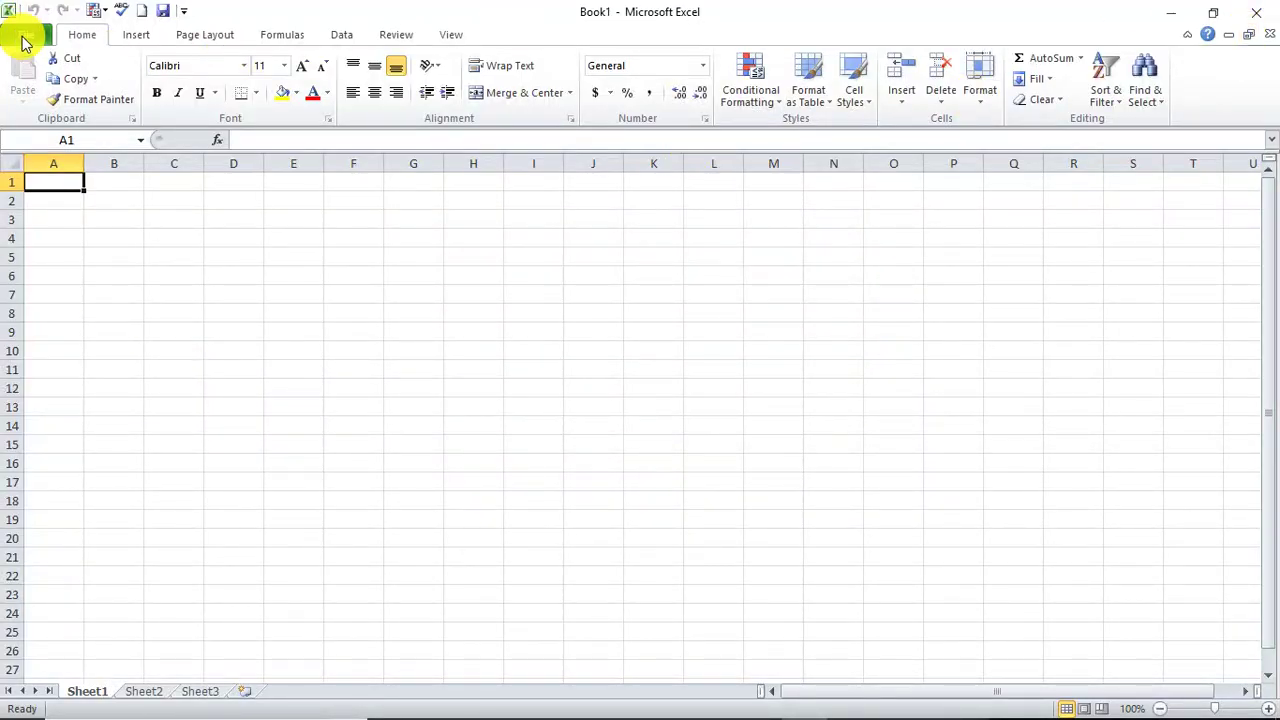
Step: Look over Excel 2010's File menu and Excel Options, then close Excel 2010
{"action": "left_click", "coordinate": [25, 40]}
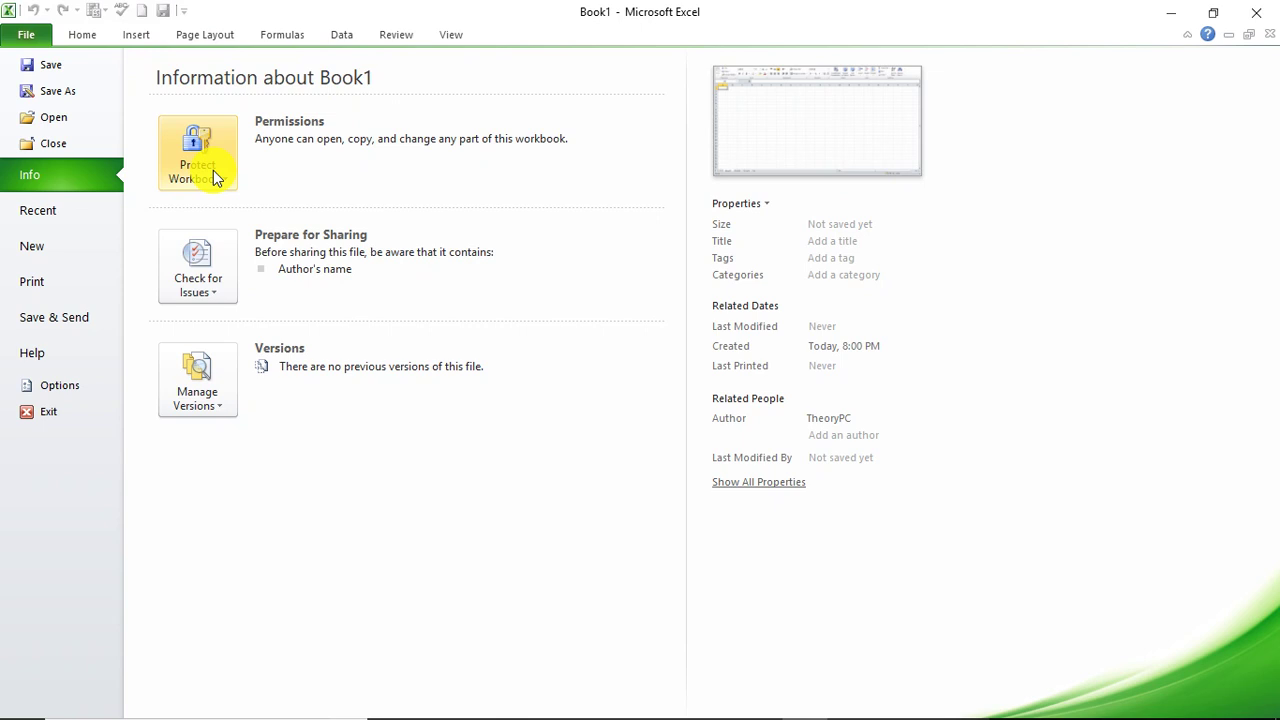
{"action": "left_click", "coordinate": [49, 386]}
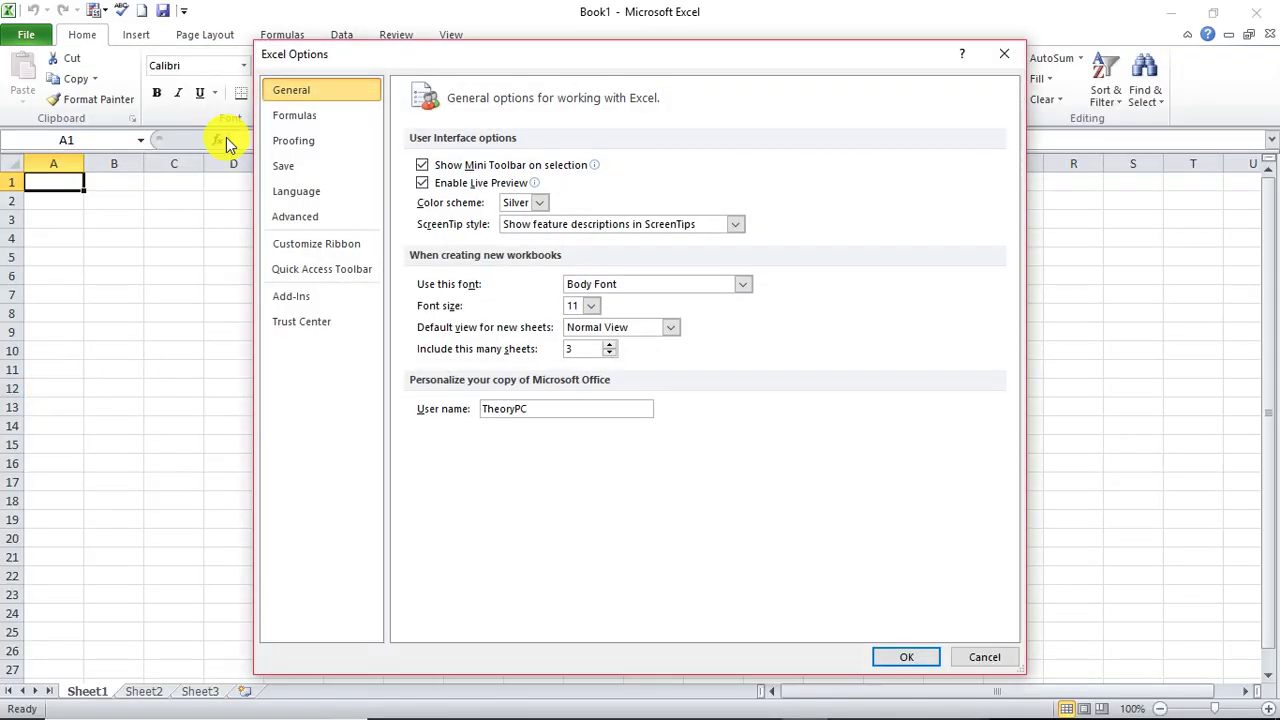
{"action": "left_click", "coordinate": [1004, 54]}
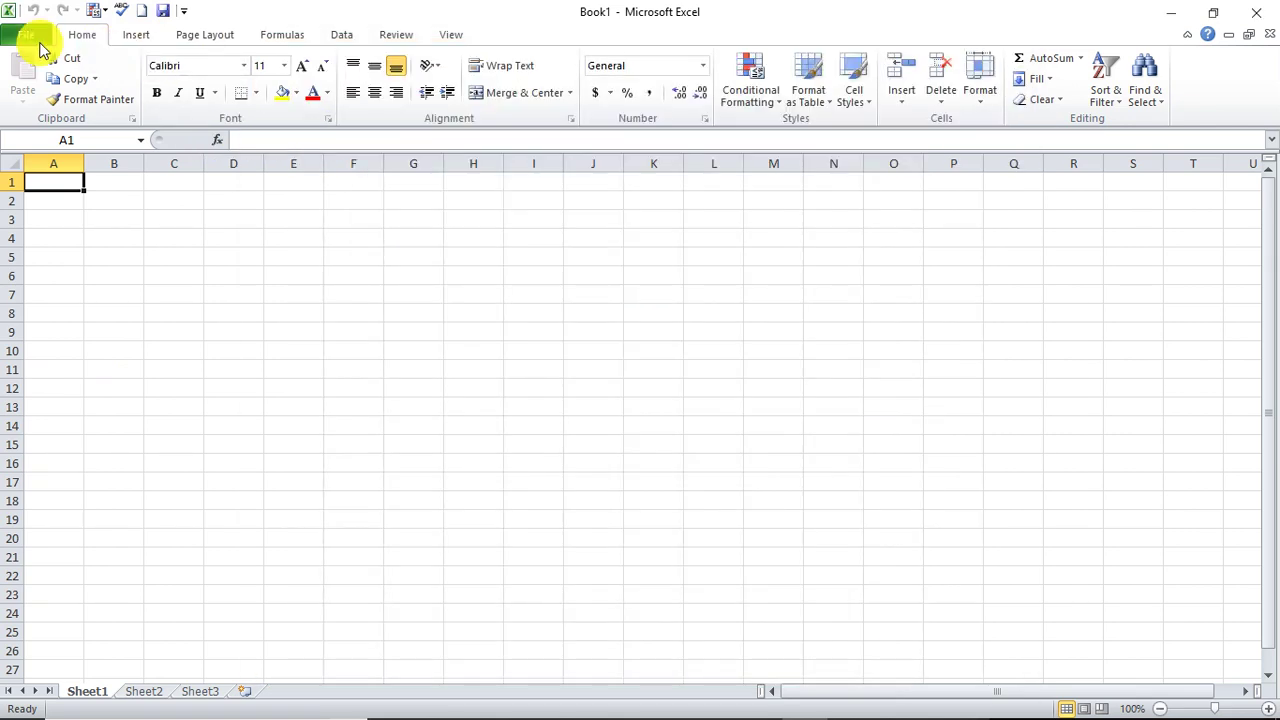
{"action": "left_click", "coordinate": [30, 36]}
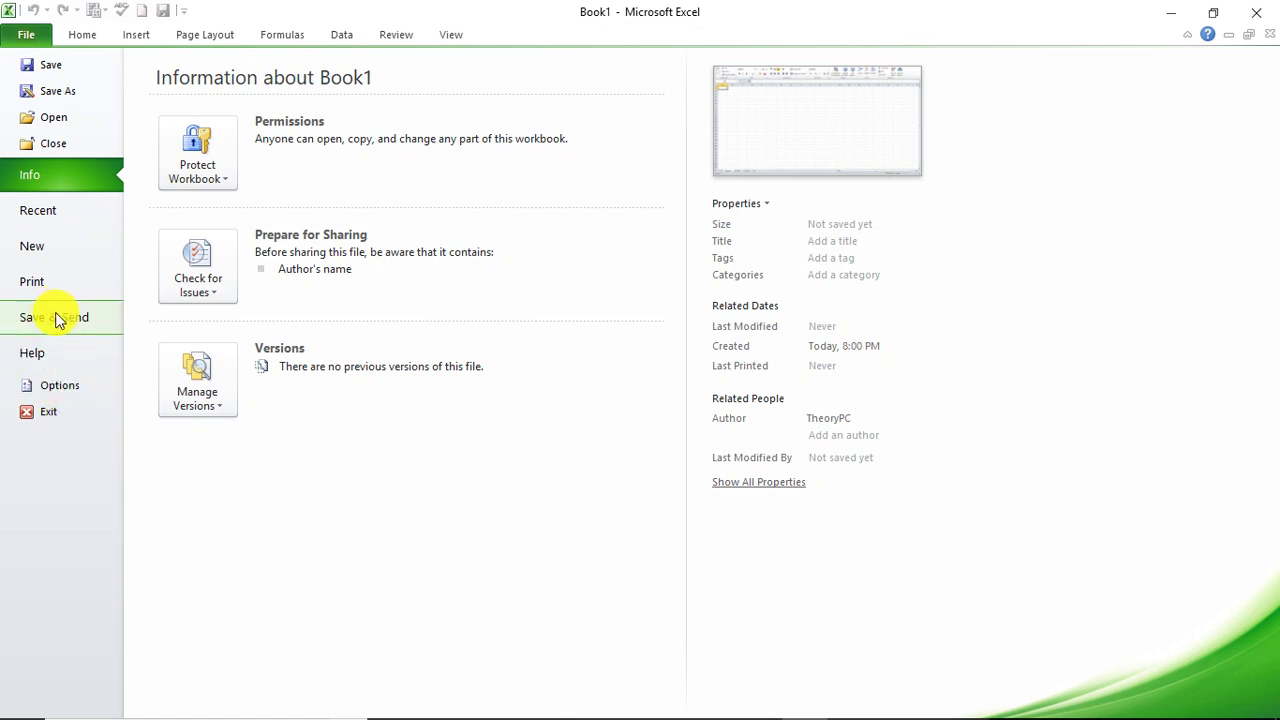
{"action": "left_click", "coordinate": [1255, 12]}
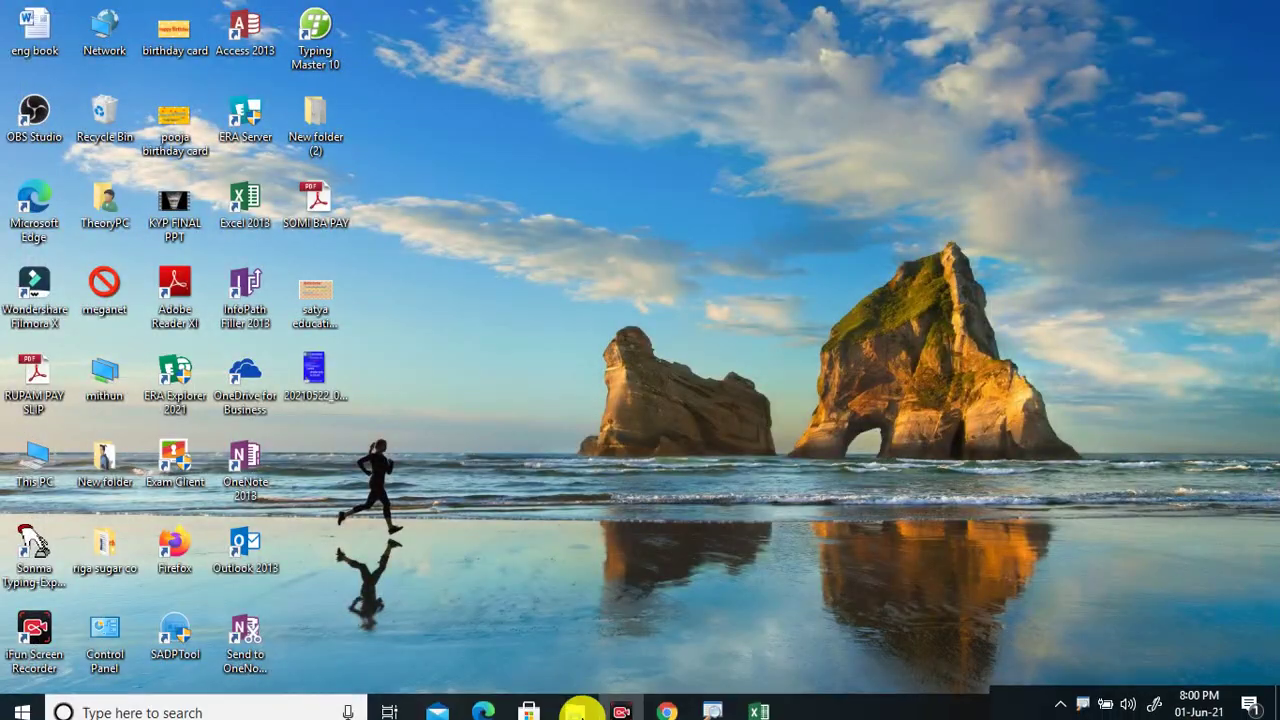
Step: Restore the Book2 window and preview Office Background choices, keeping Spring selected
{"action": "left_click", "coordinate": [759, 701]}
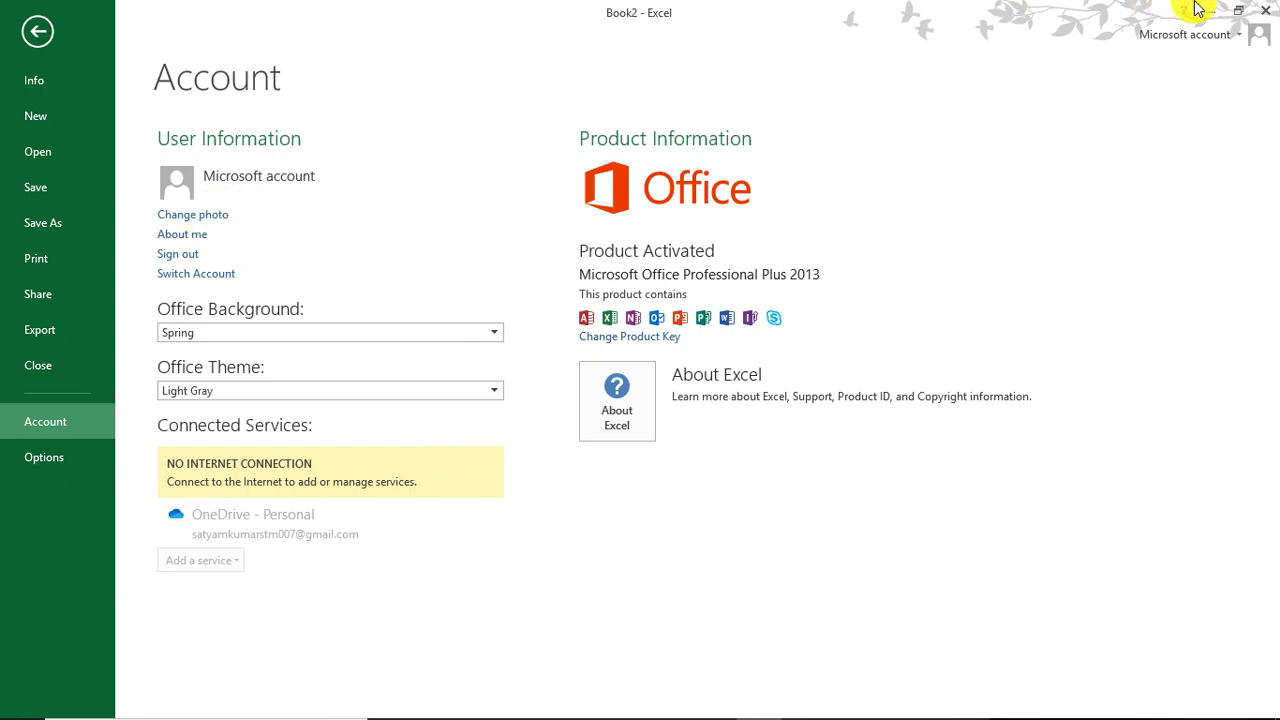
{"action": "left_click", "coordinate": [472, 340]}
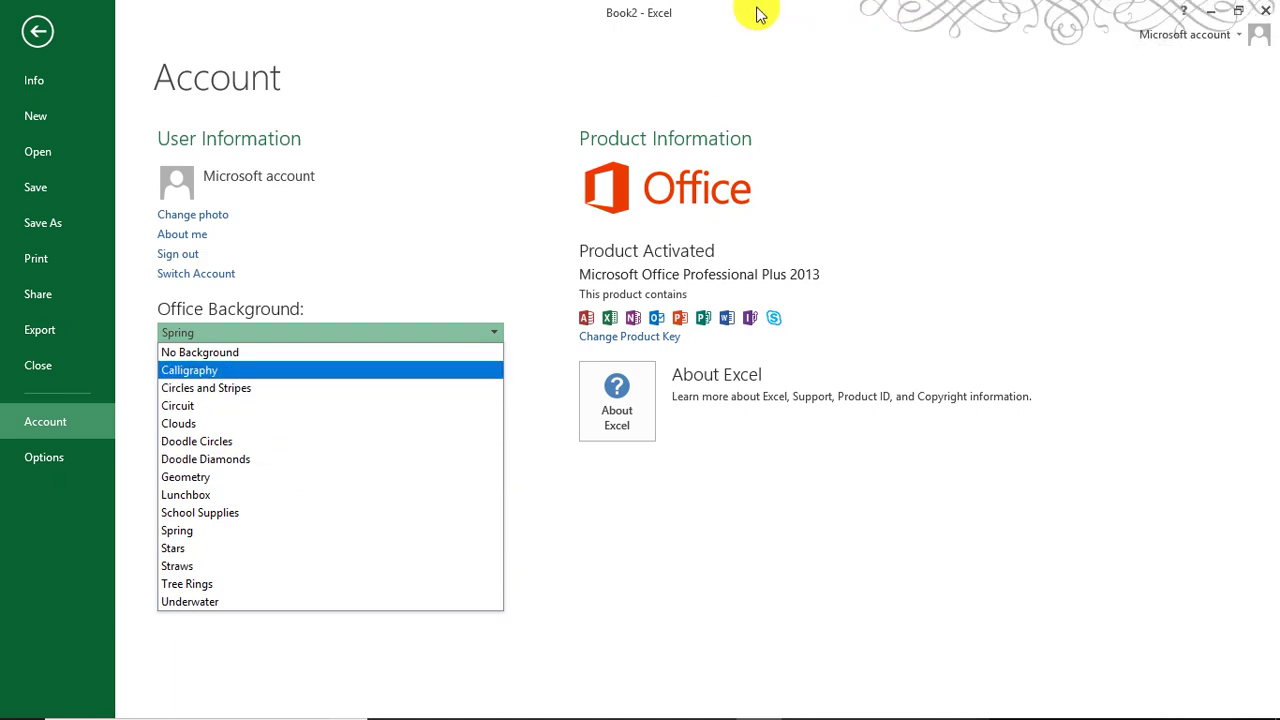
{"action": "key", "text": "ctrl+2"}
{"action": "left_click_drag", "start_coordinate": [742, 3], "coordinate": [1276, 51]}
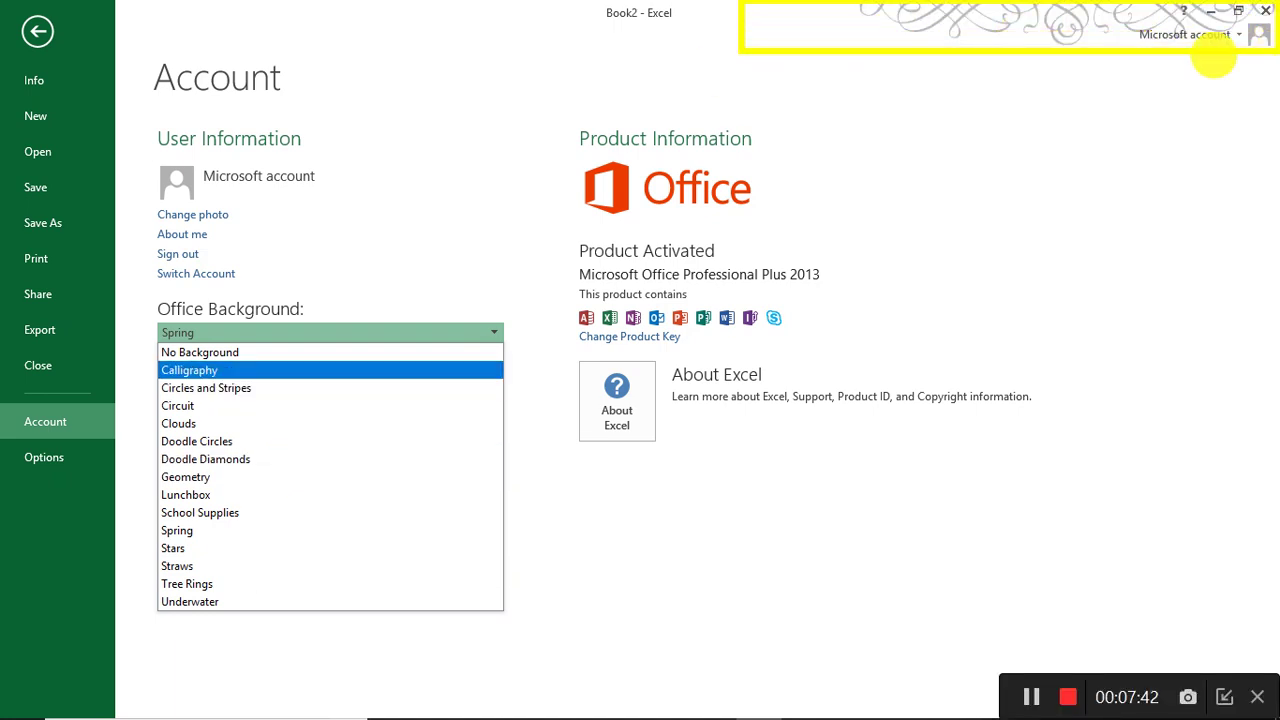
{"action": "key", "text": "Escape"}
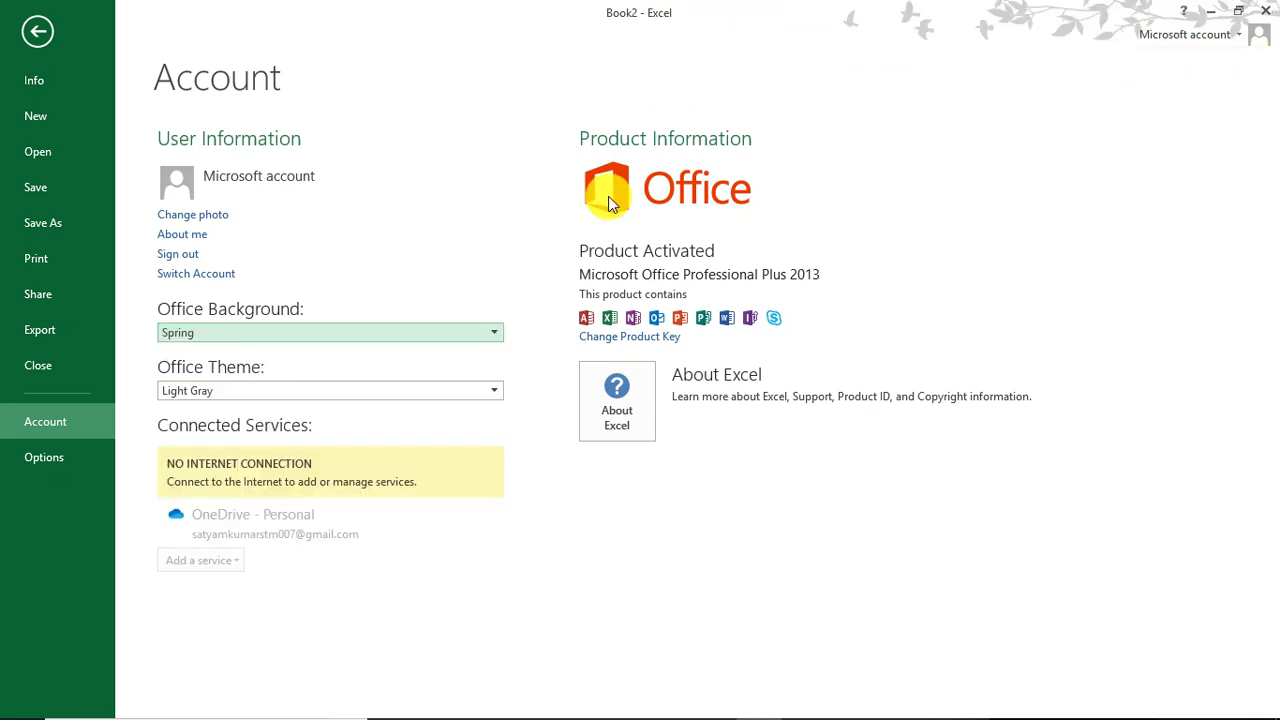
{"action": "left_click", "coordinate": [496, 334]}
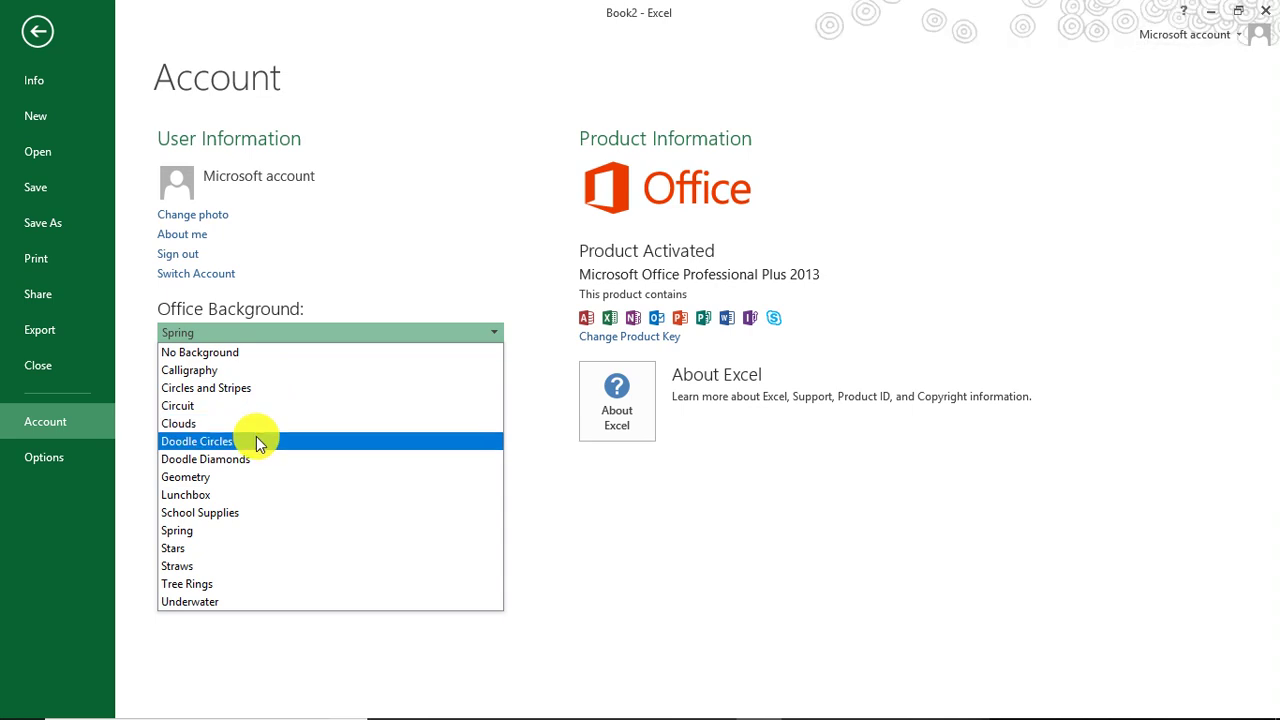
{"action": "left_click", "coordinate": [250, 538]}
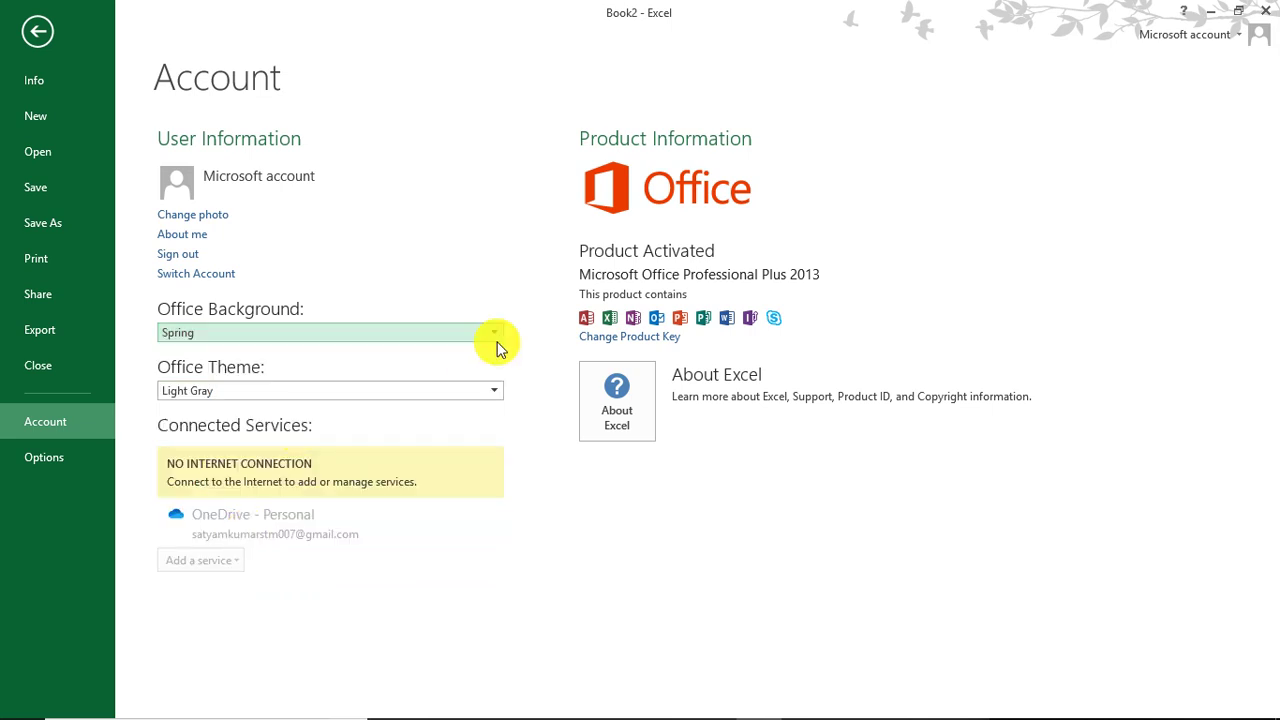
Step: Switch the Office Theme from White to Light Gray to Dark Gray, then open Excel Options
{"action": "left_click", "coordinate": [492, 393]}
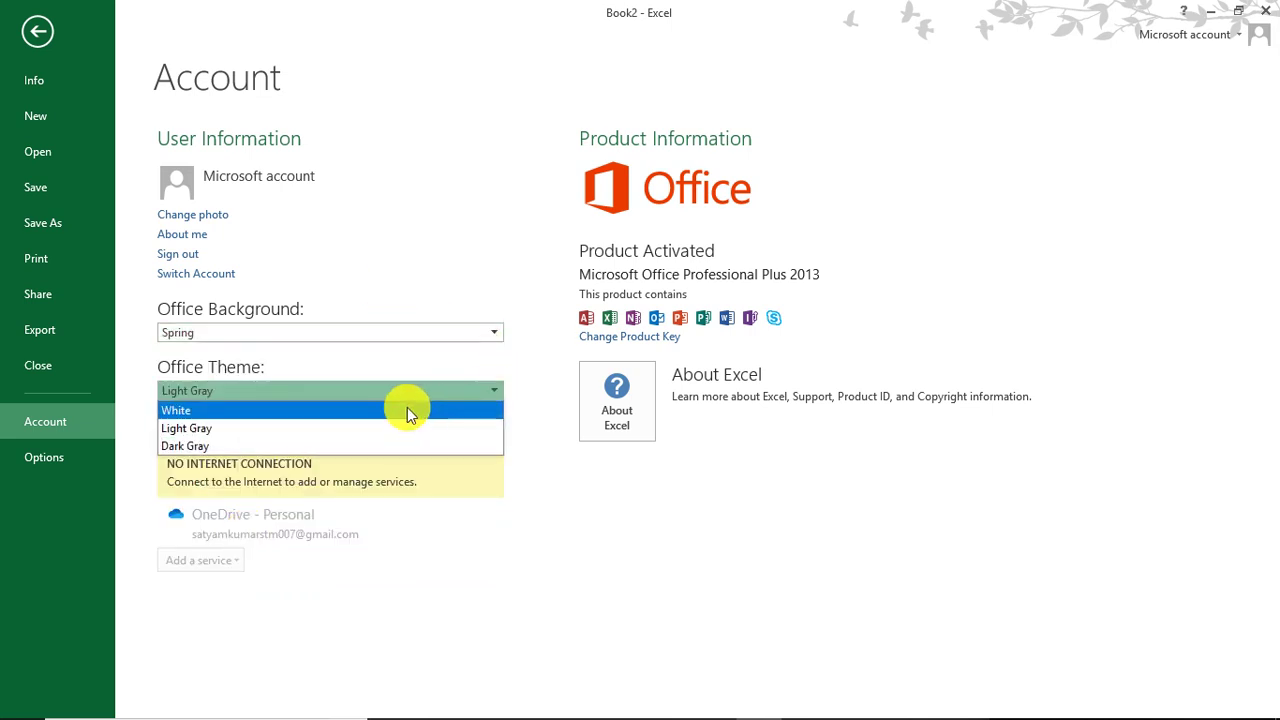
{"action": "left_click", "coordinate": [349, 412]}
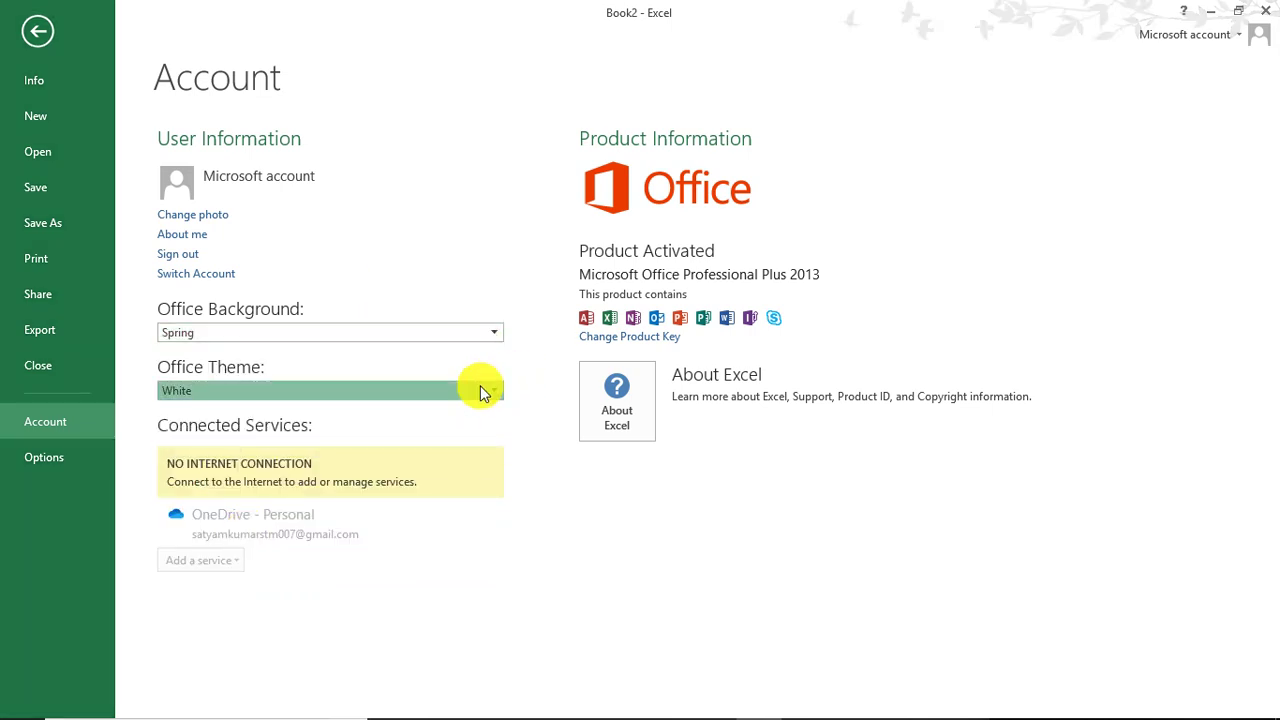
{"action": "left_click", "coordinate": [492, 391]}
{"action": "left_click", "coordinate": [349, 428]}
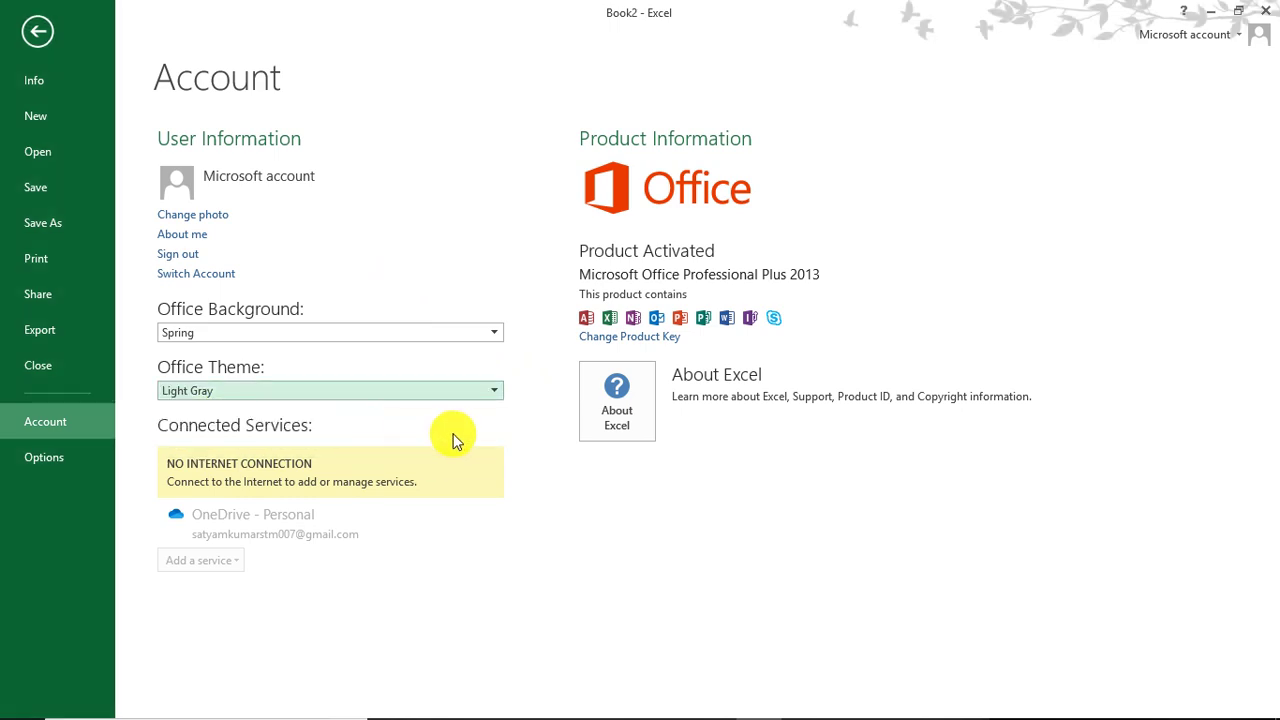
{"action": "left_click", "coordinate": [477, 392]}
{"action": "left_click", "coordinate": [361, 447]}
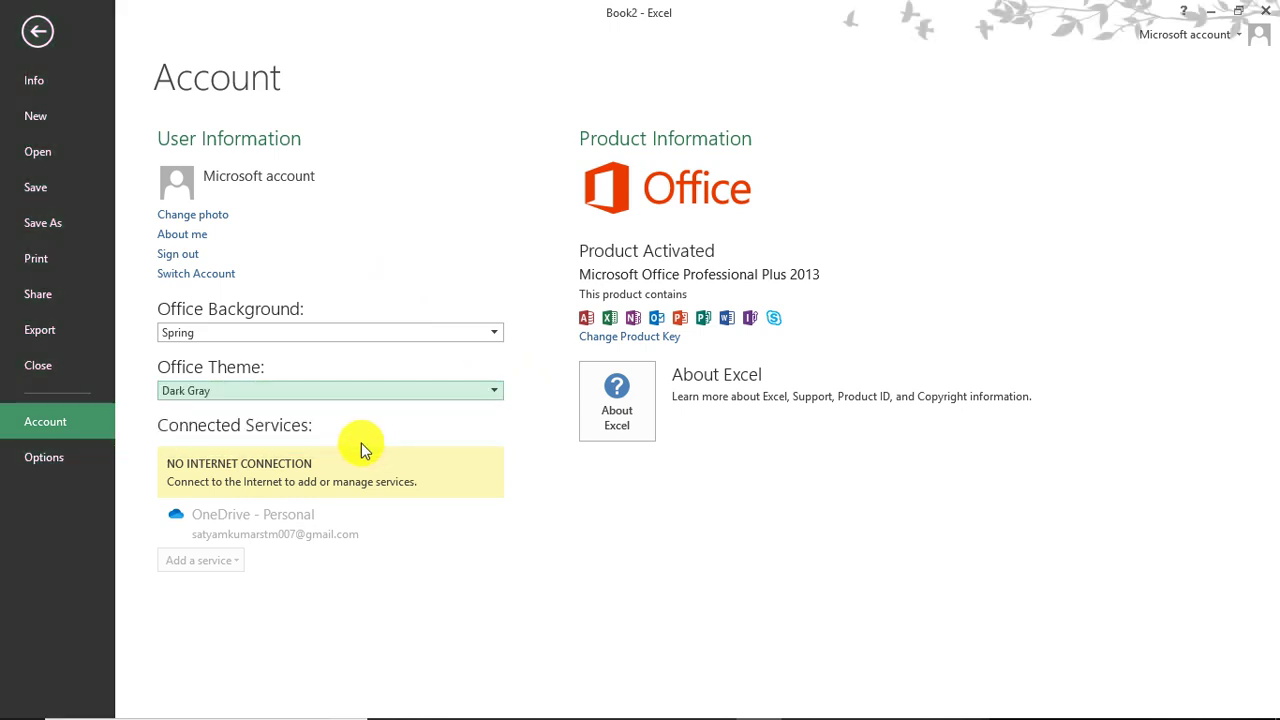
{"action": "left_click", "coordinate": [40, 458]}
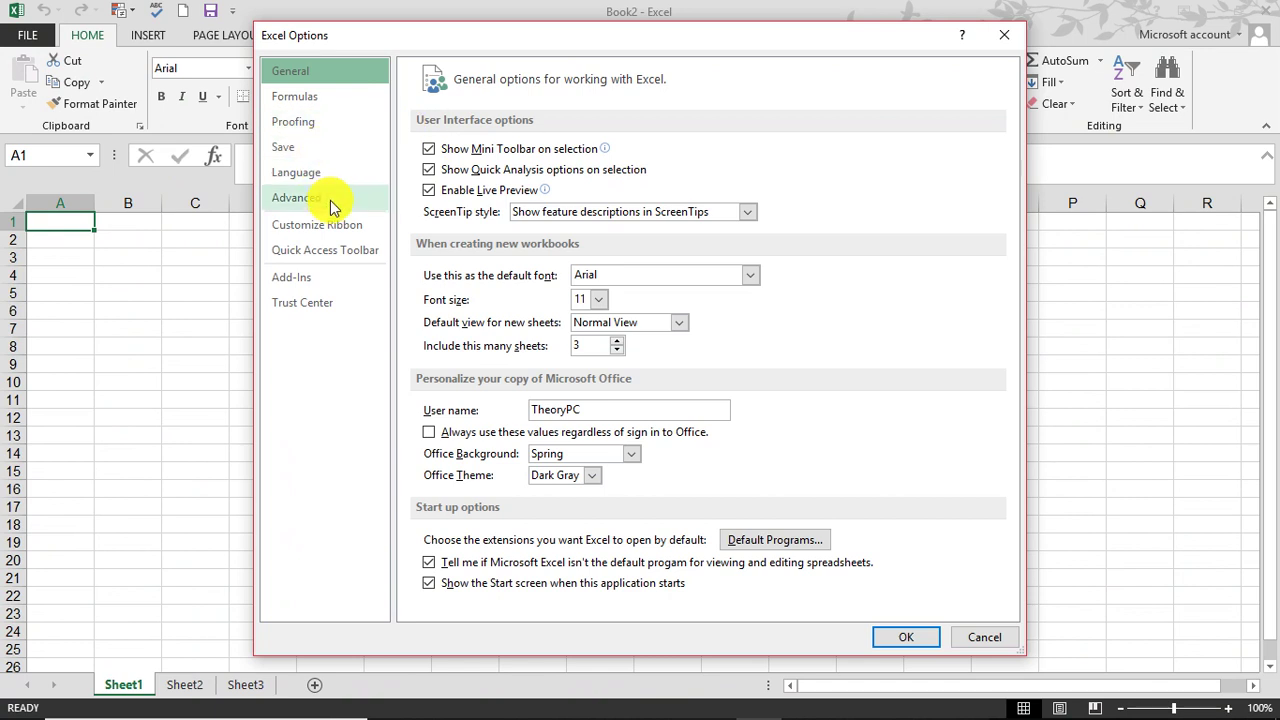
Step: Dismiss Excel Options and deselect the F15:N21 range by selecting cell F12
{"action": "left_click", "coordinate": [1004, 35]}
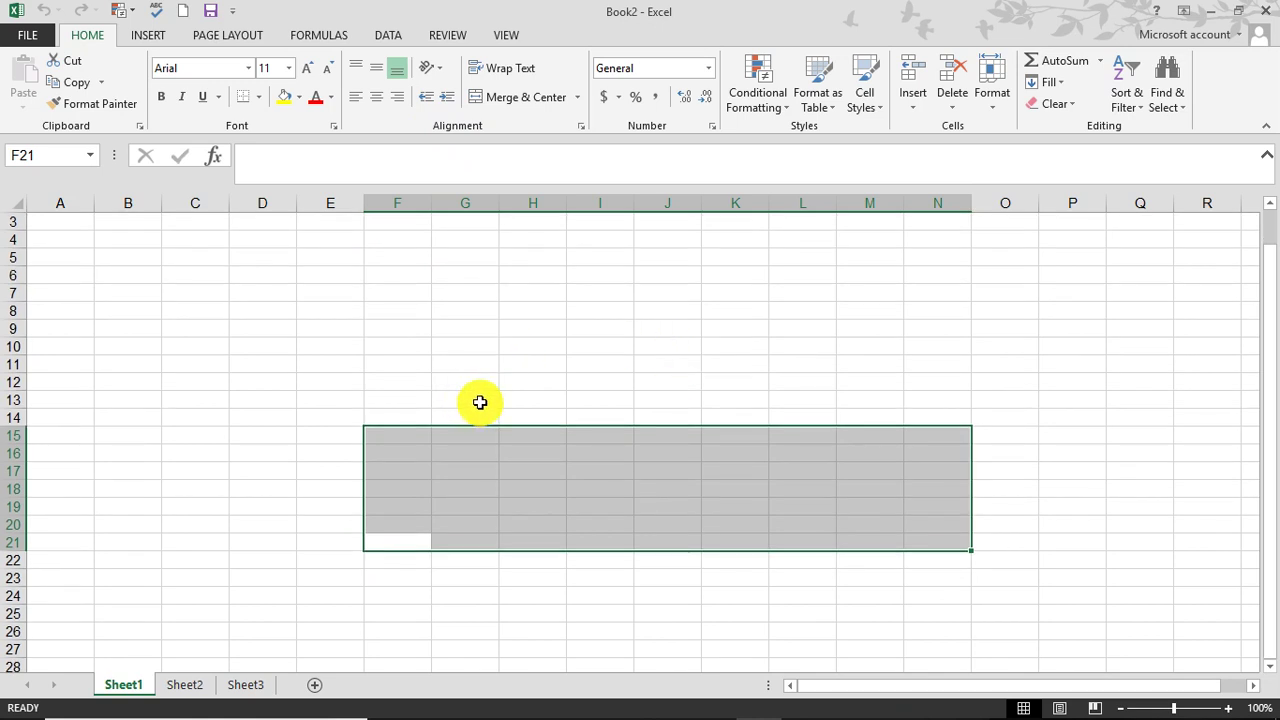
{"action": "left_click", "coordinate": [415, 386]}
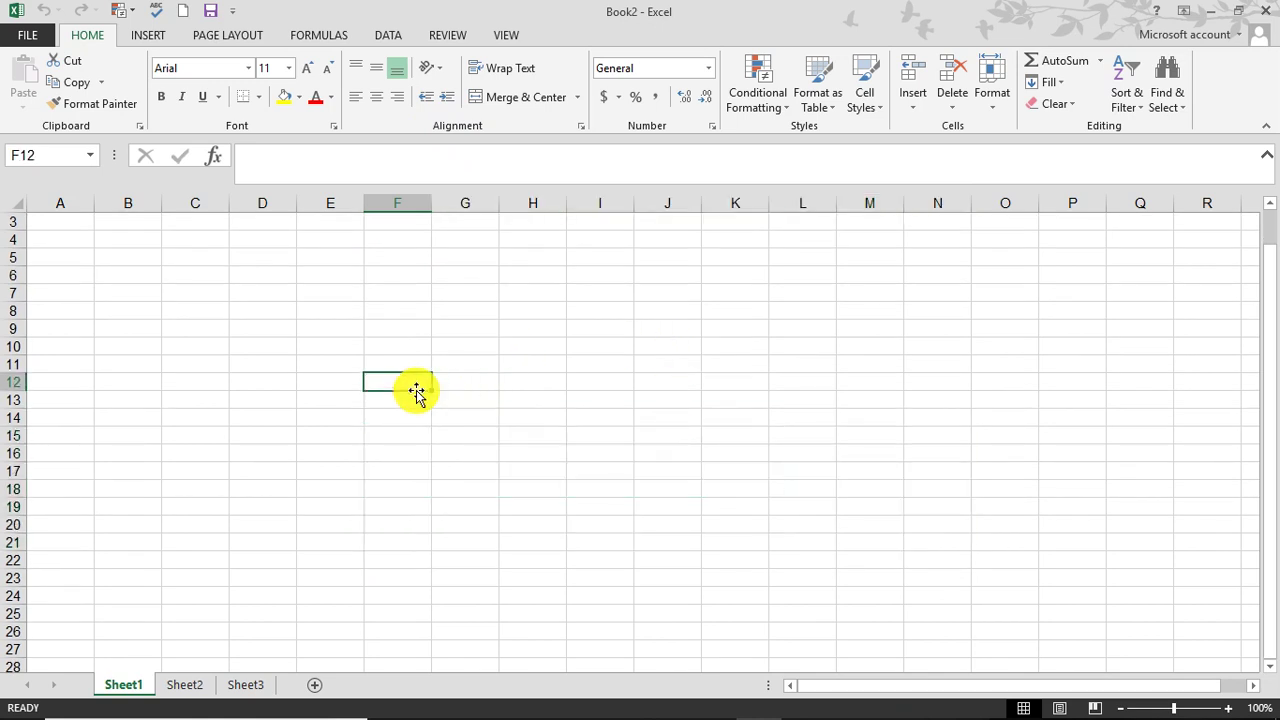